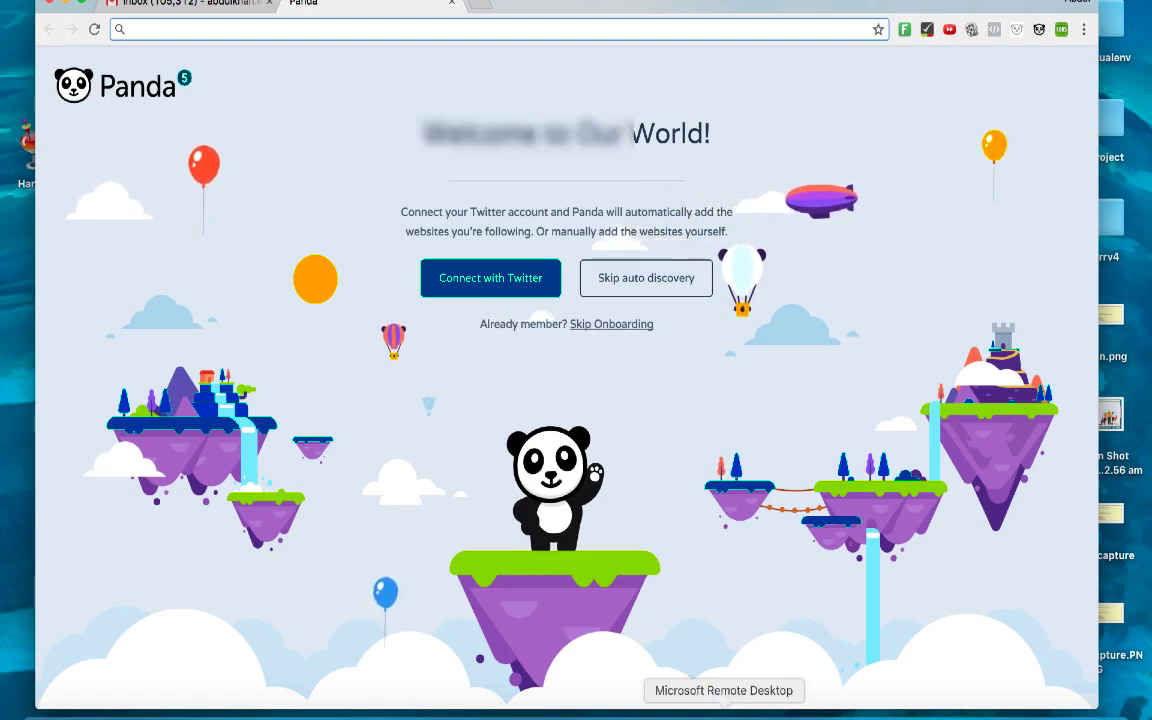
Step: Connect to the saved ase-windows desktop, accept its unverified certificate, then switch to another app
left_click(723, 712)
double_click(471, 185)
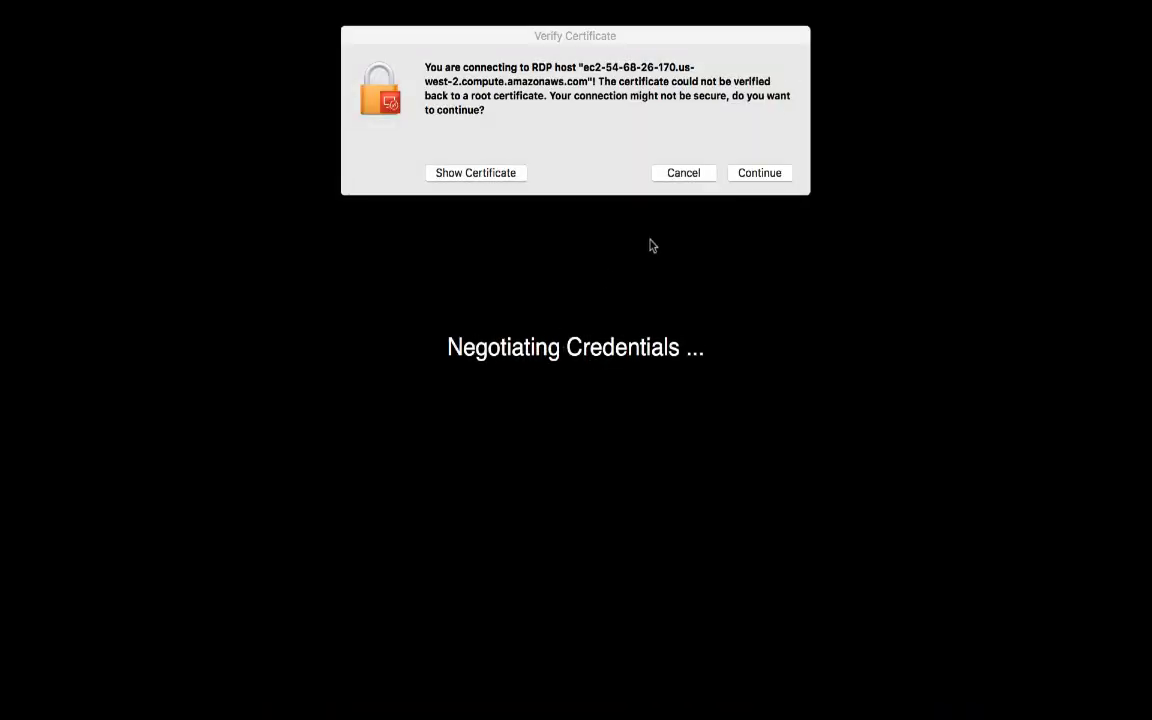
left_click(752, 176)
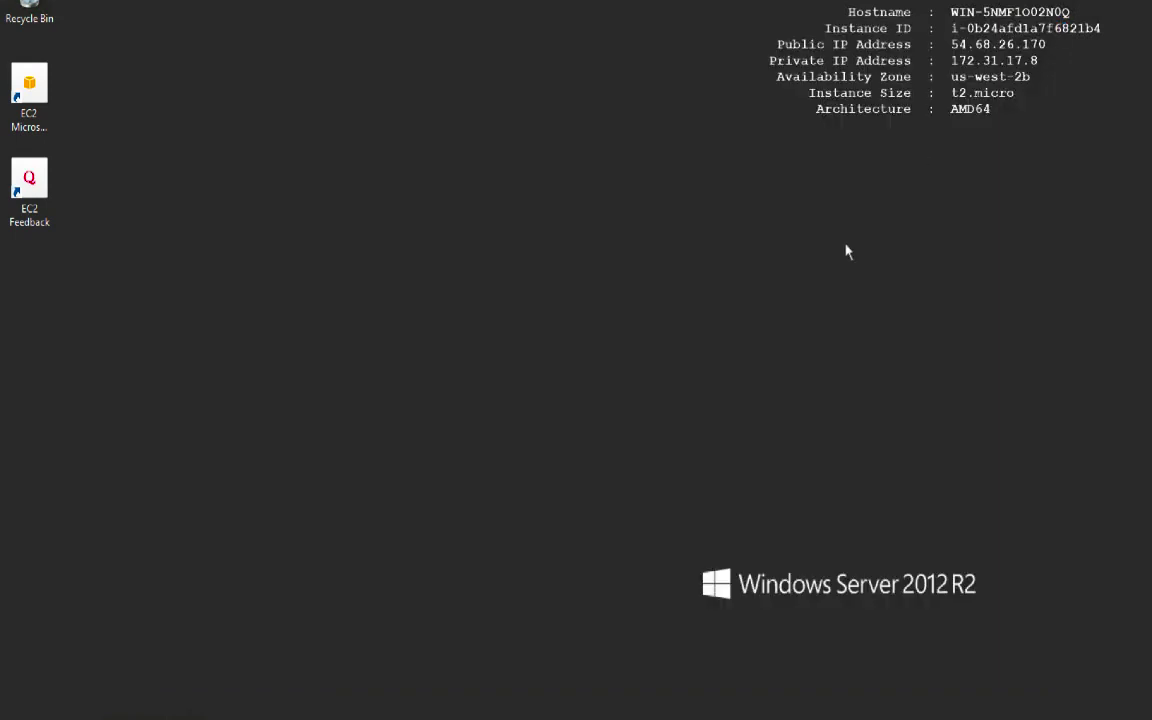
key("super+Tab")
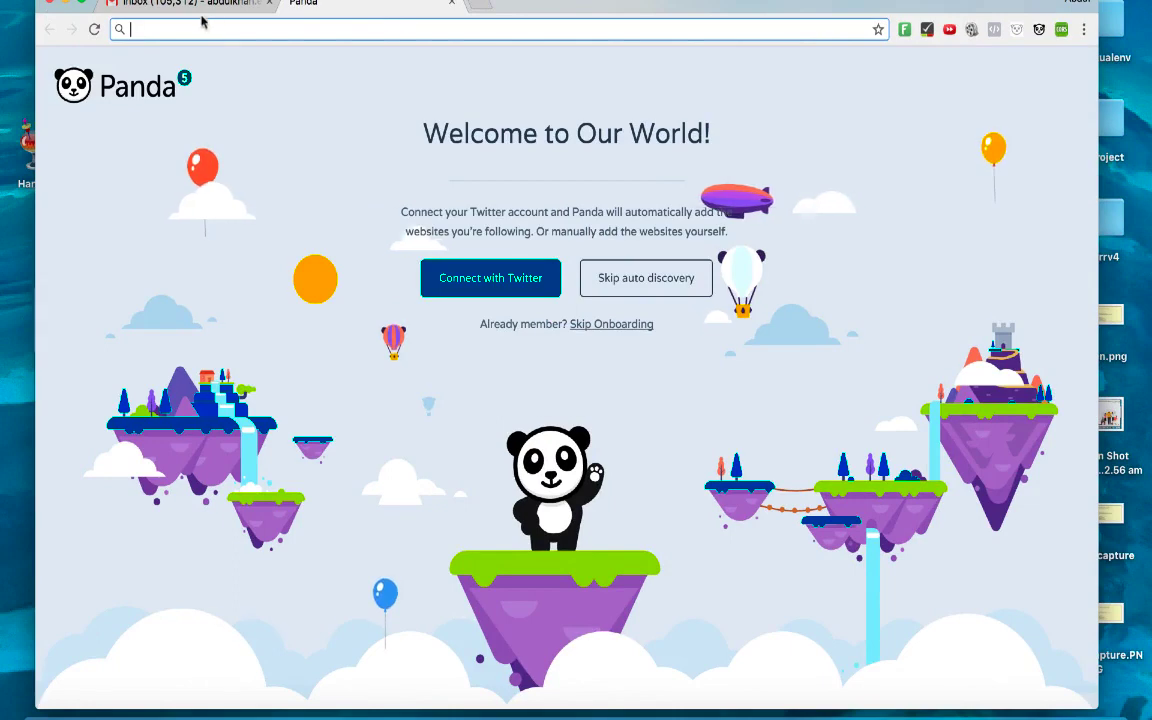
Step: Return to the Gmail tab in Chrome and reload the Inbox list
left_click(193, 8)
left_click(113, 199)
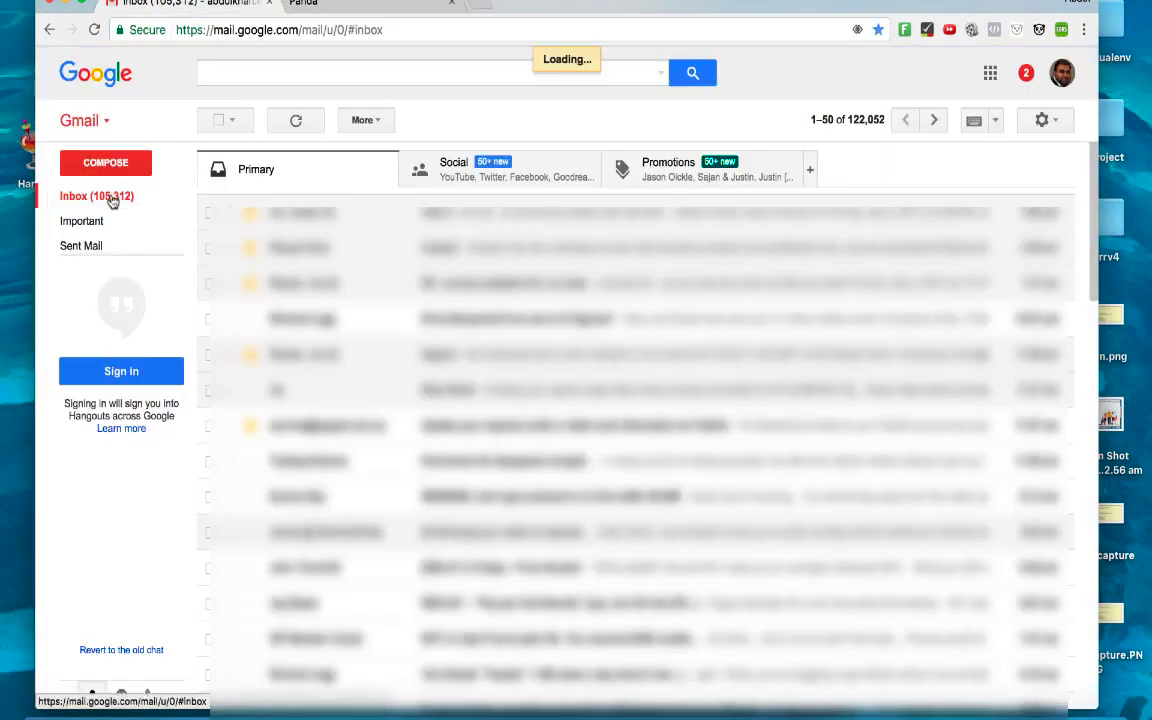
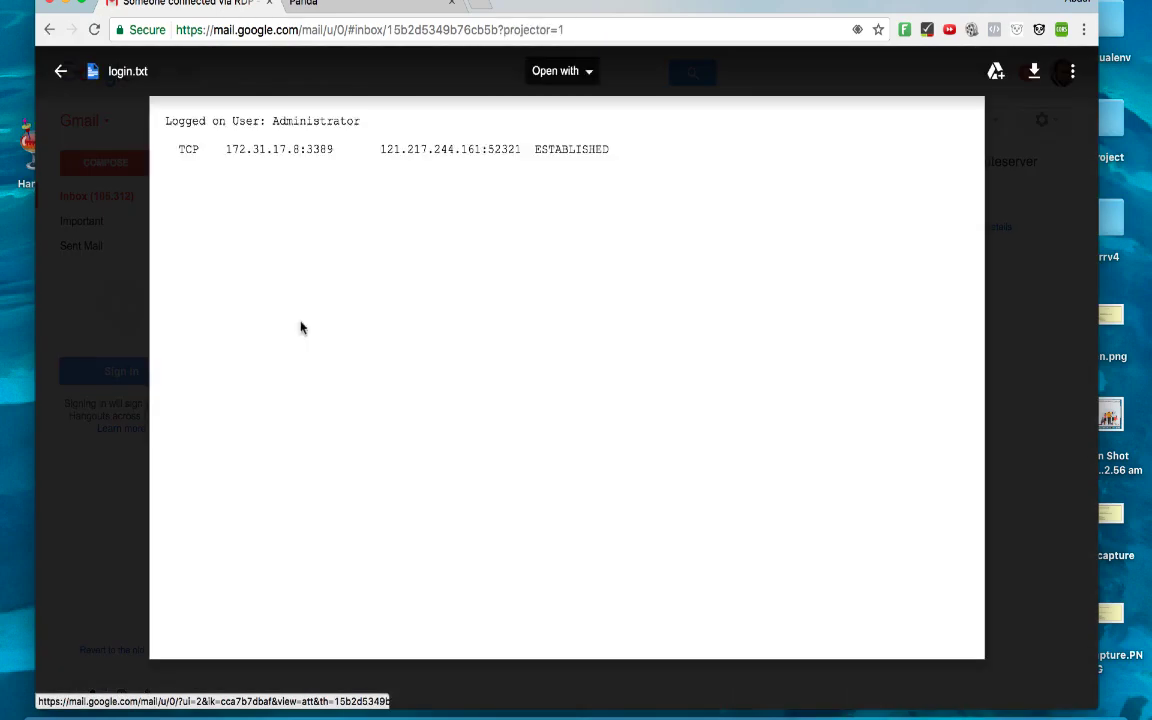
left_click_drag(342, 148, 222, 148)
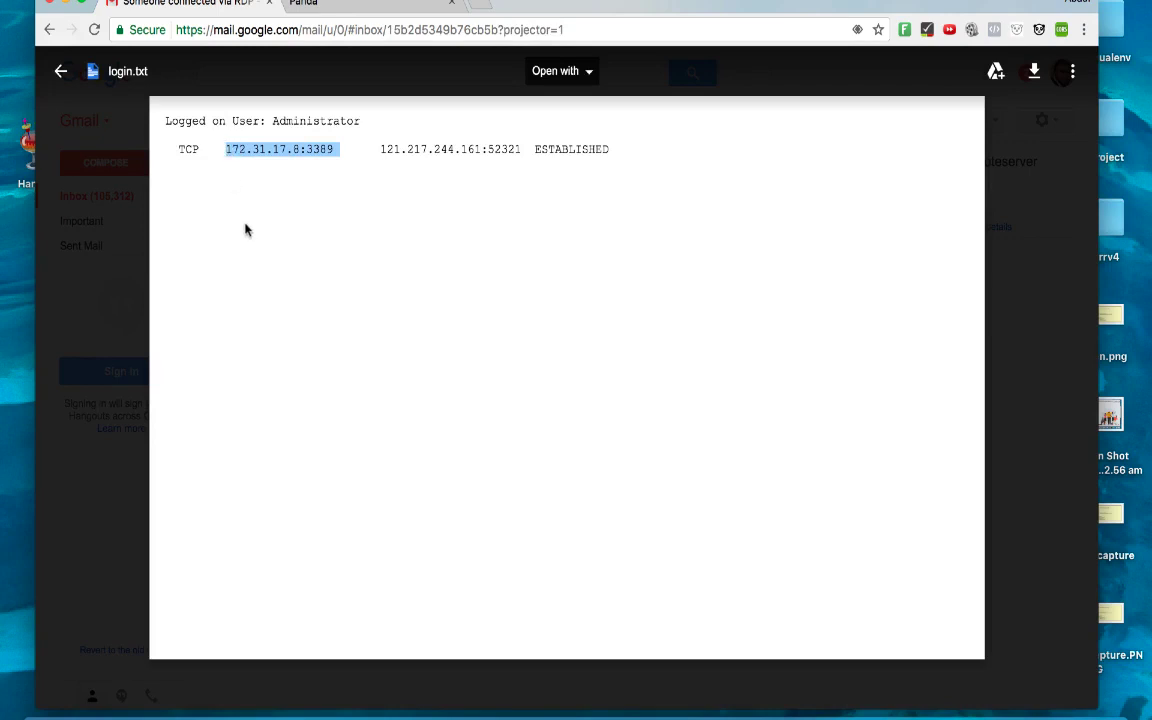
double_click(271, 116)
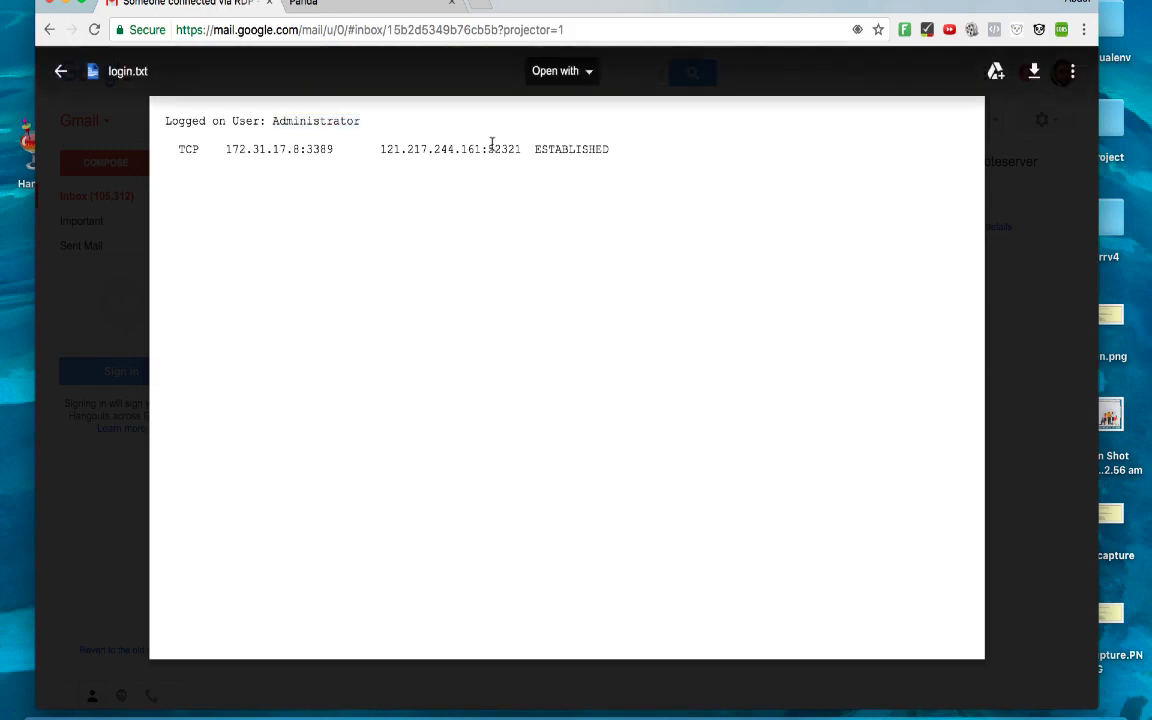
left_click_drag(526, 149, 380, 150)
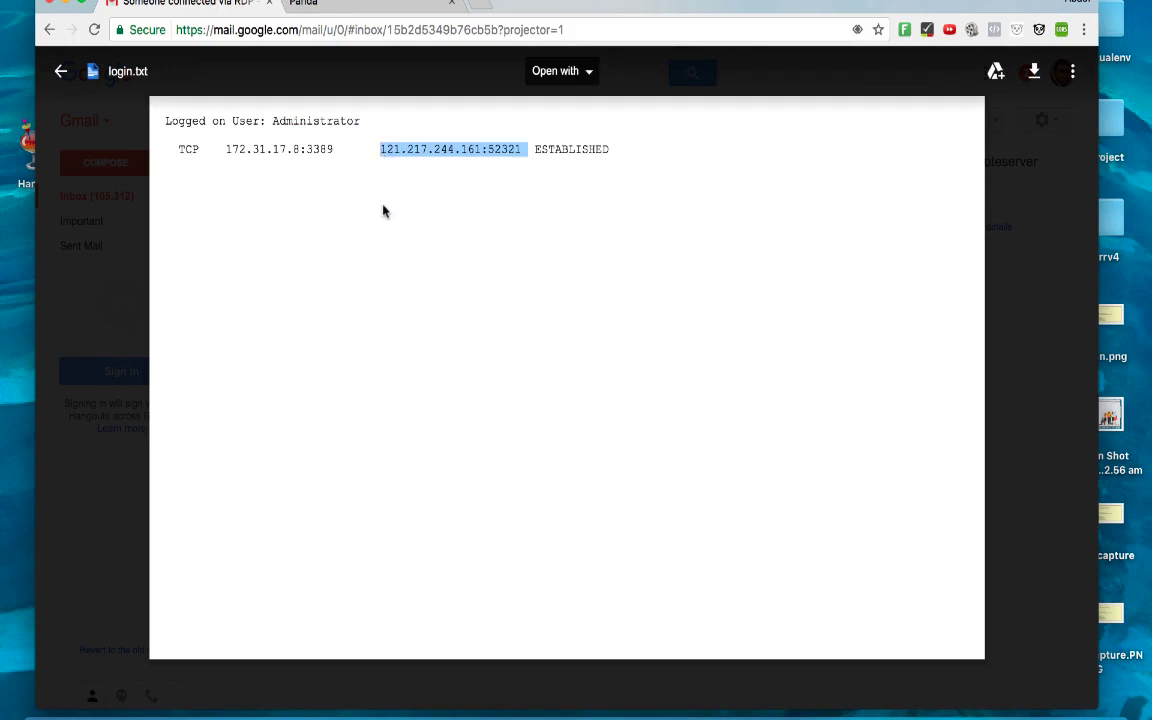
left_click(479, 8)
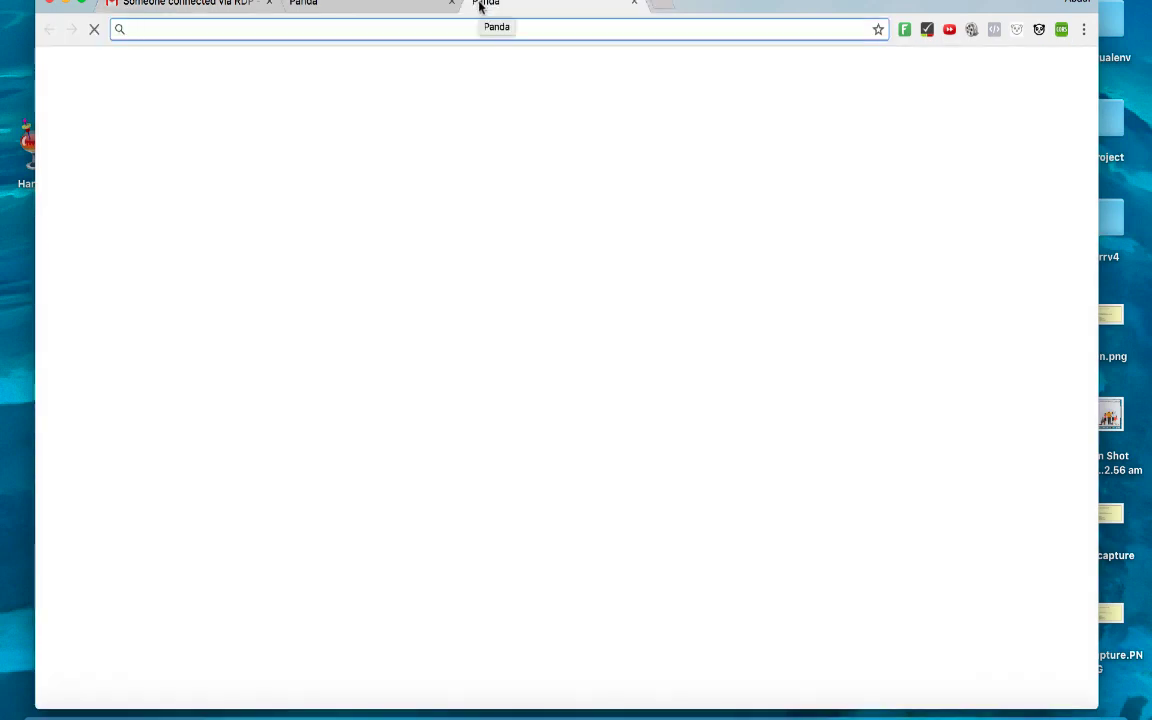
type("what is")
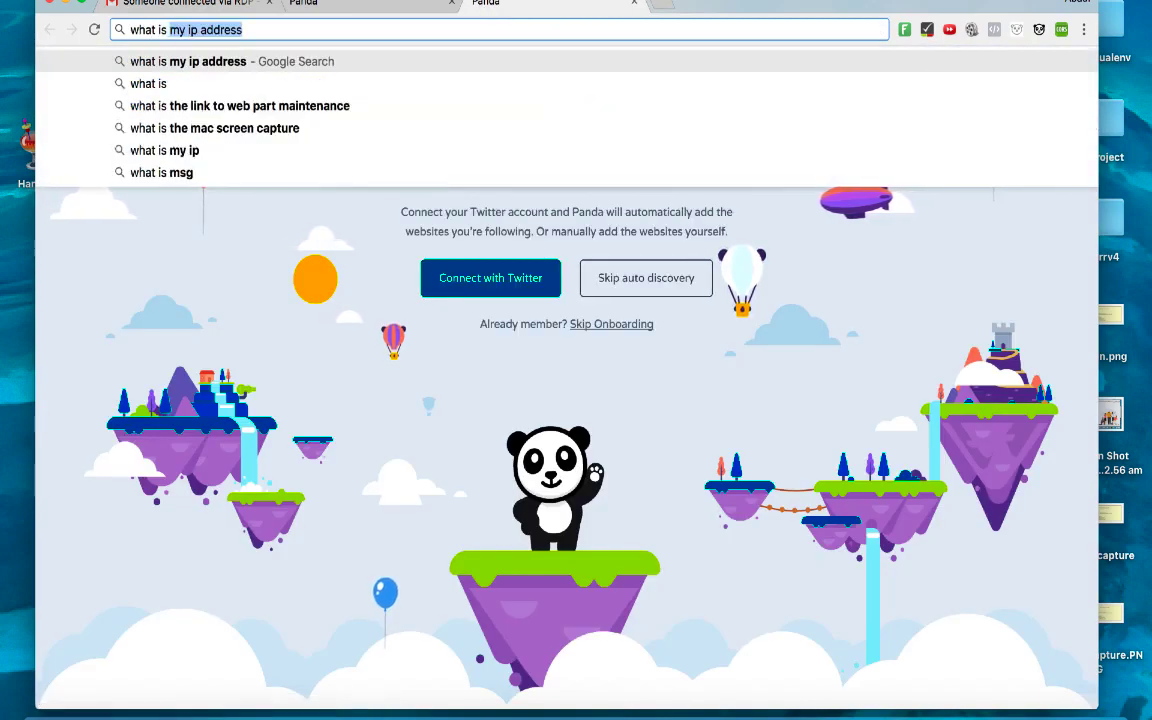
key("Return")
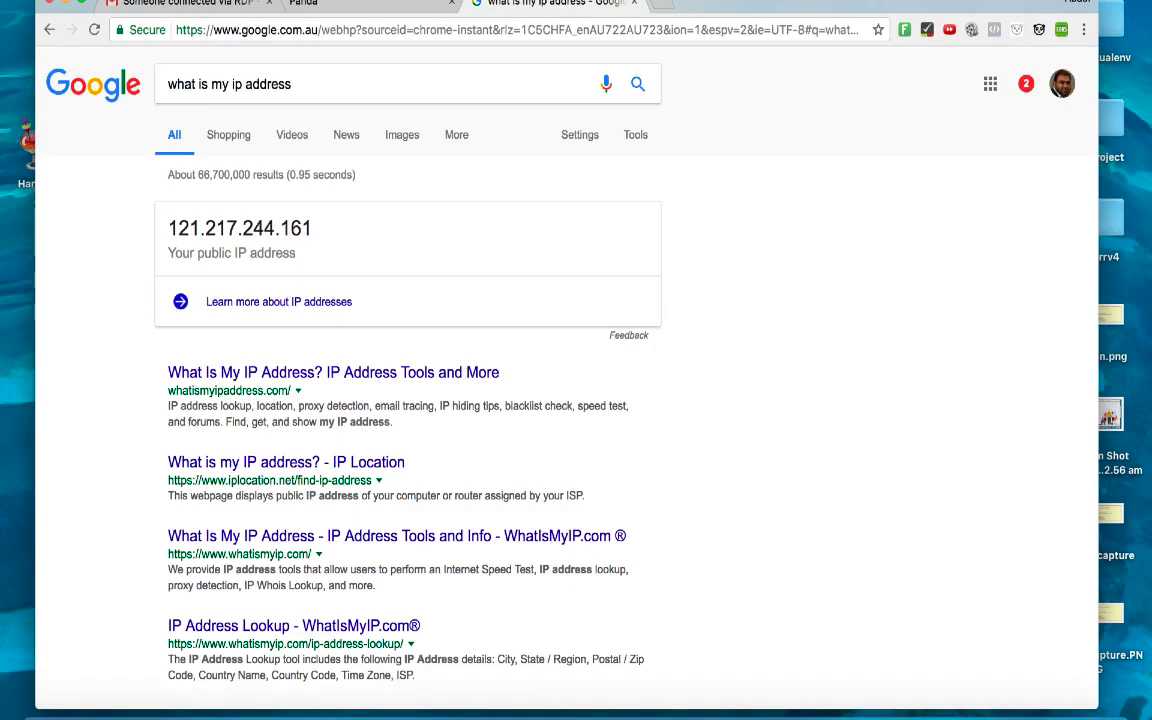
left_click(185, 6)
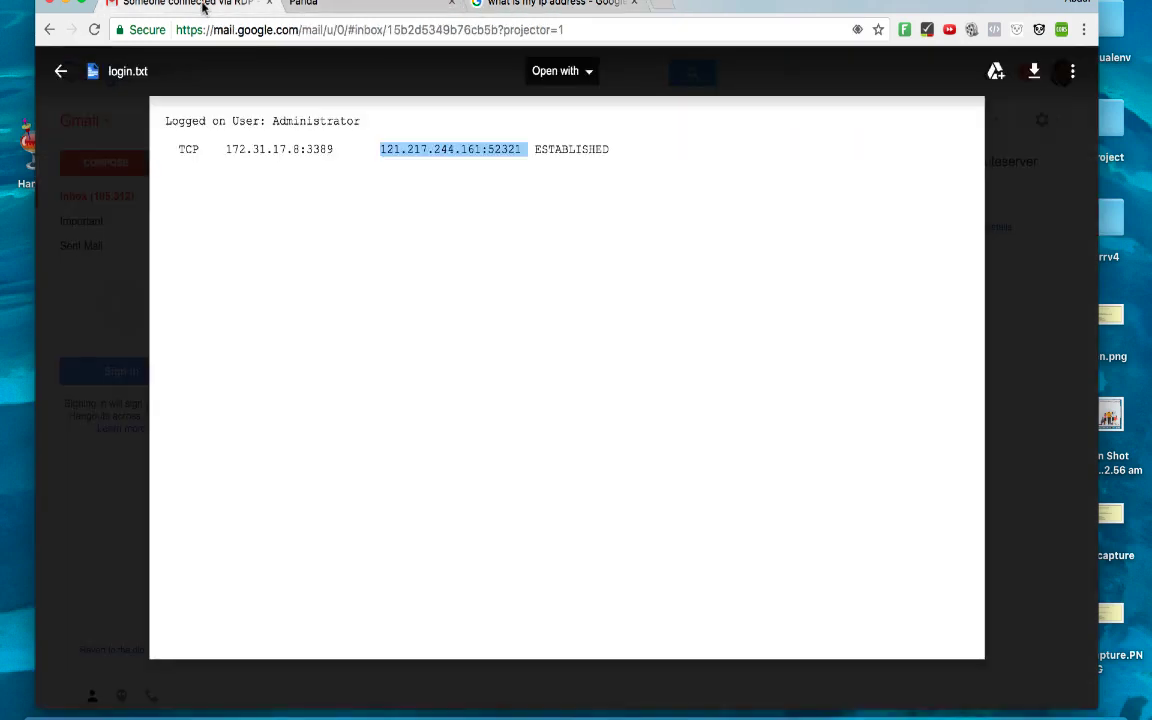
left_click(380, 148)
left_click_drag(368, 149, 519, 147)
left_click(518, 193)
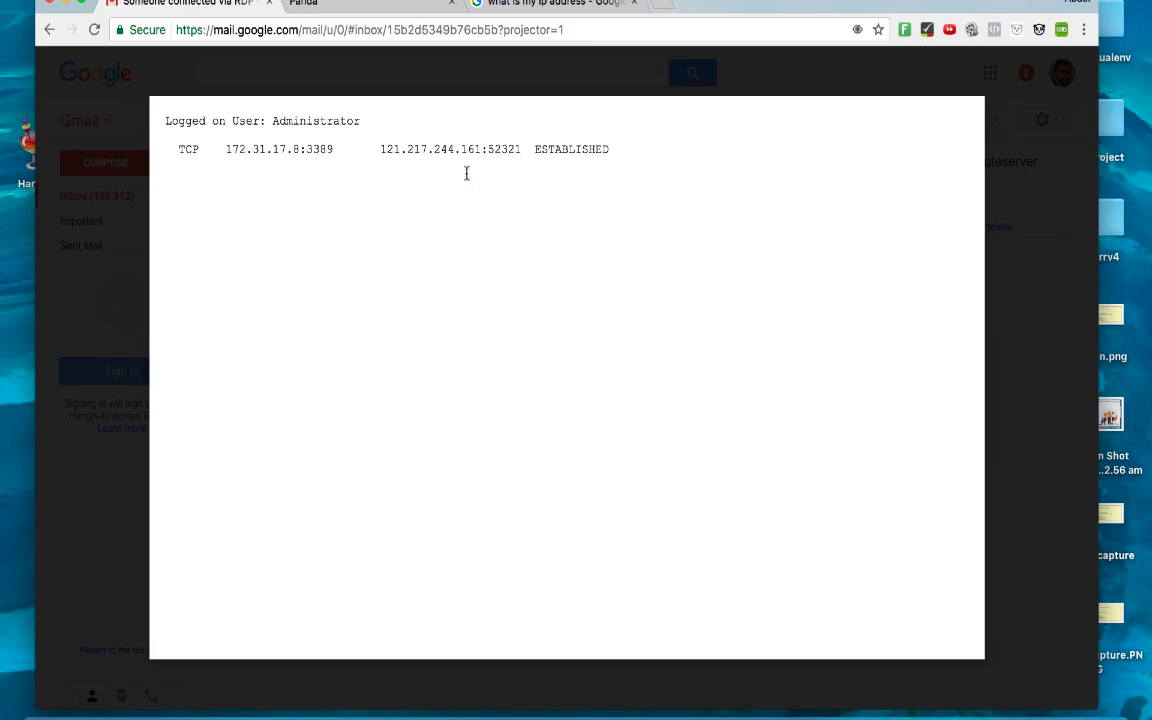
left_click_drag(337, 152, 224, 160)
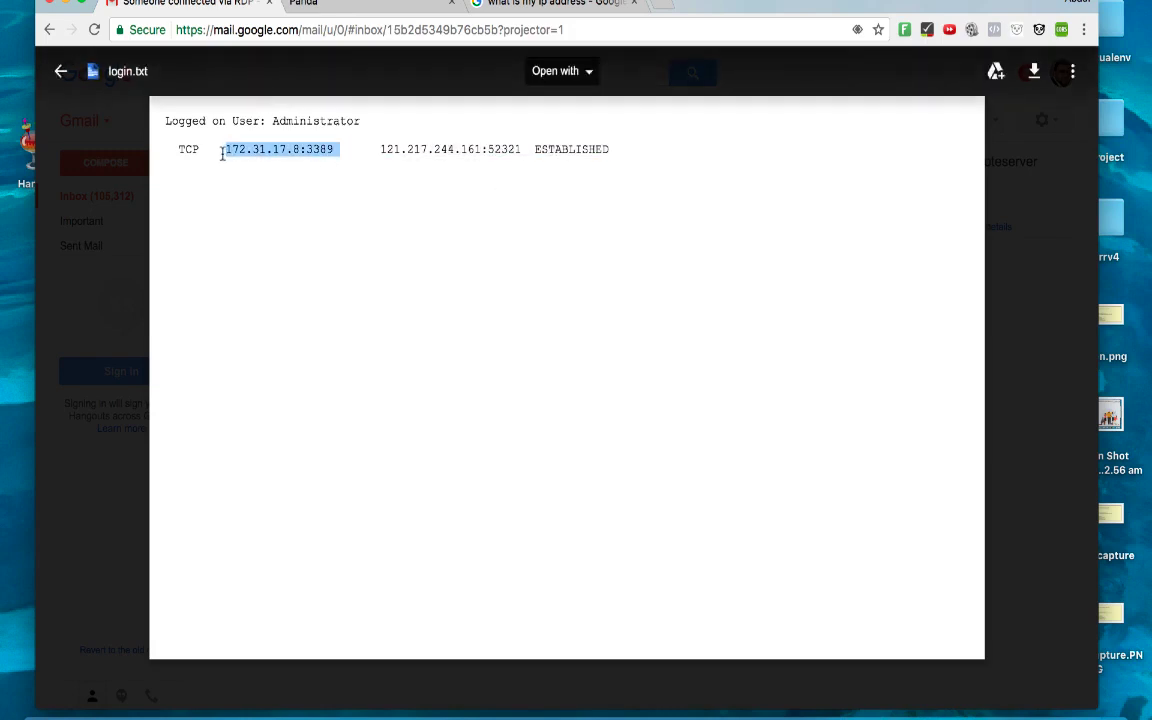
double_click(437, 155)
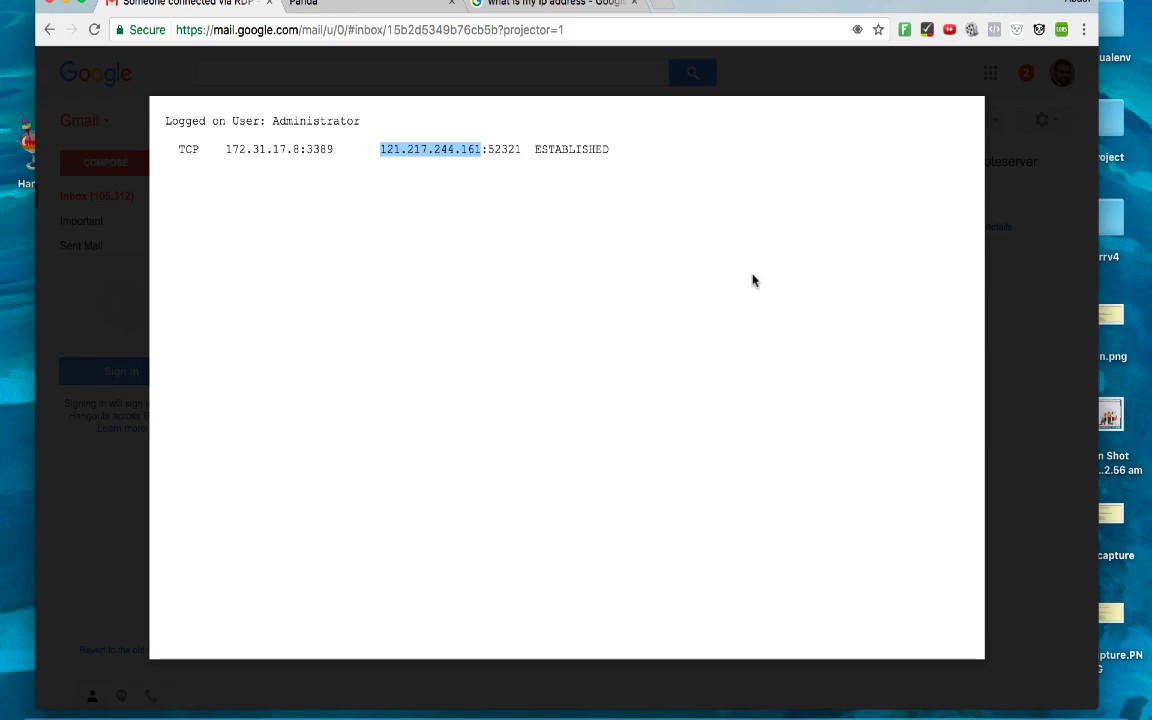
key("Escape")
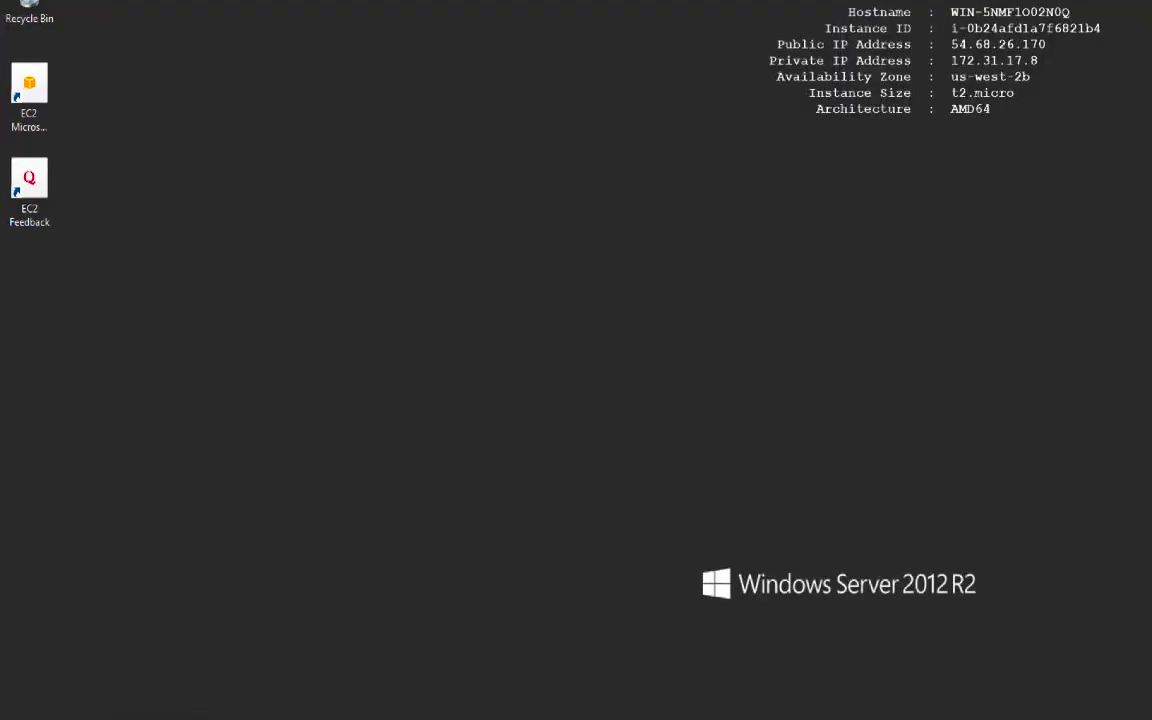
Step: Browse File Explorer to C:\scripts and open loggeduser.ps1 with Edit in PowerShell ISE
key("super+e")
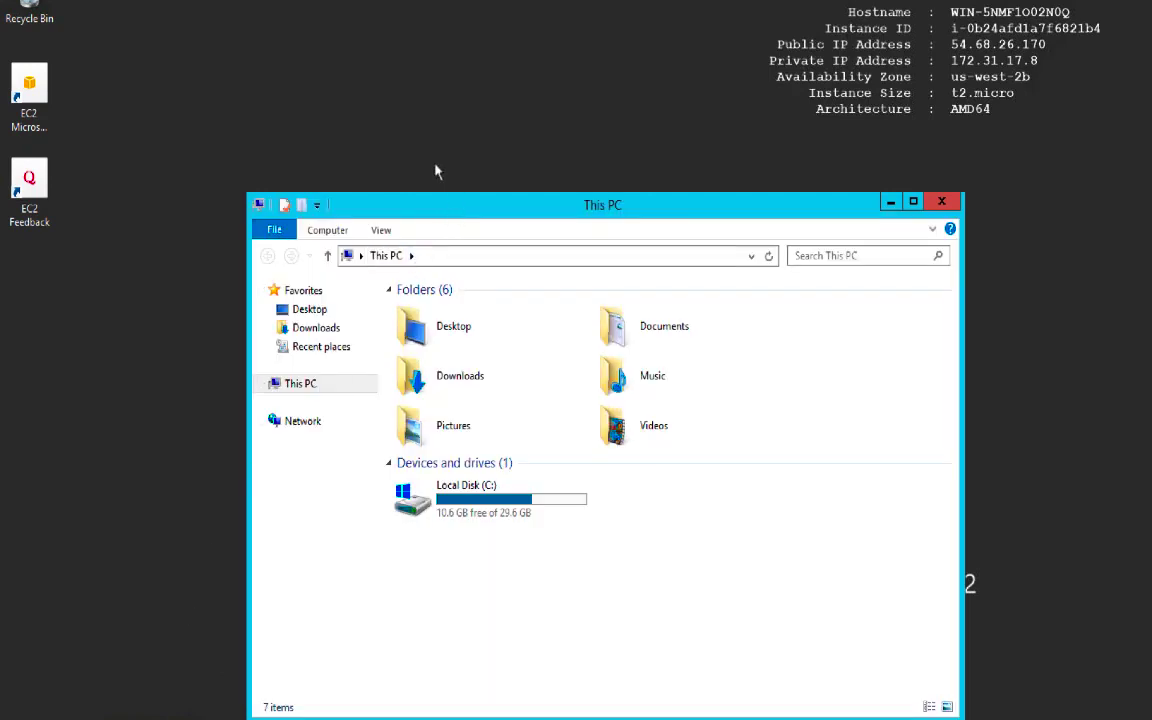
left_click_drag(455, 208, 391, 111)
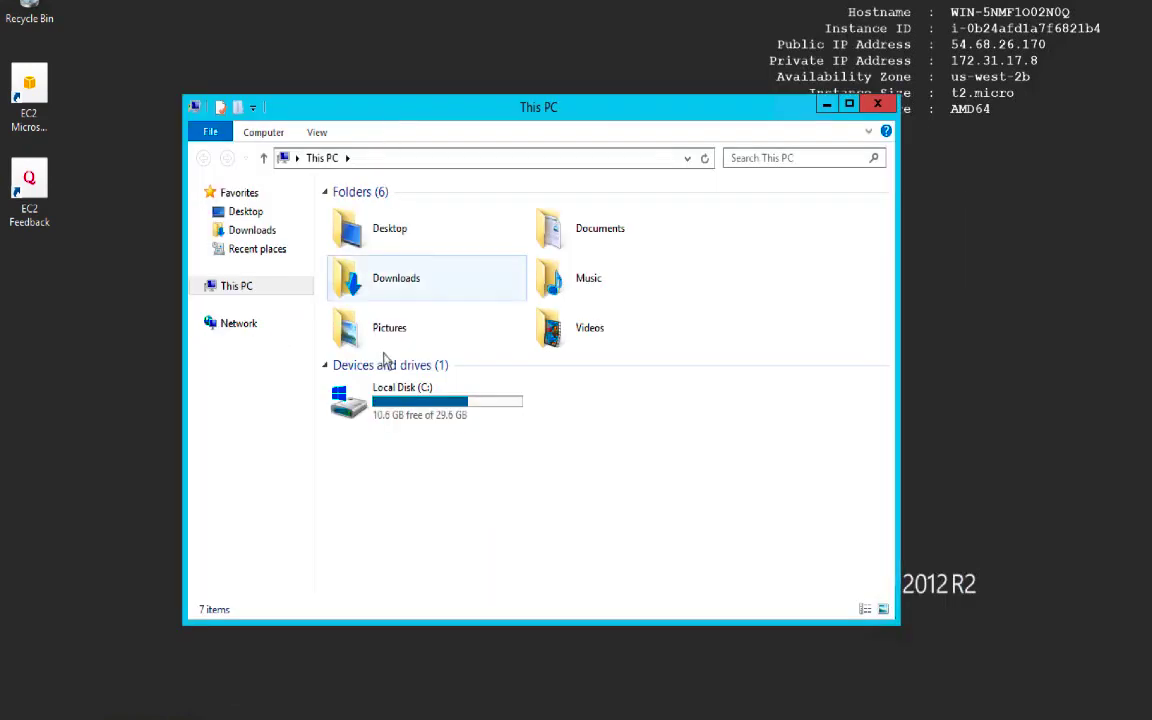
double_click(403, 402)
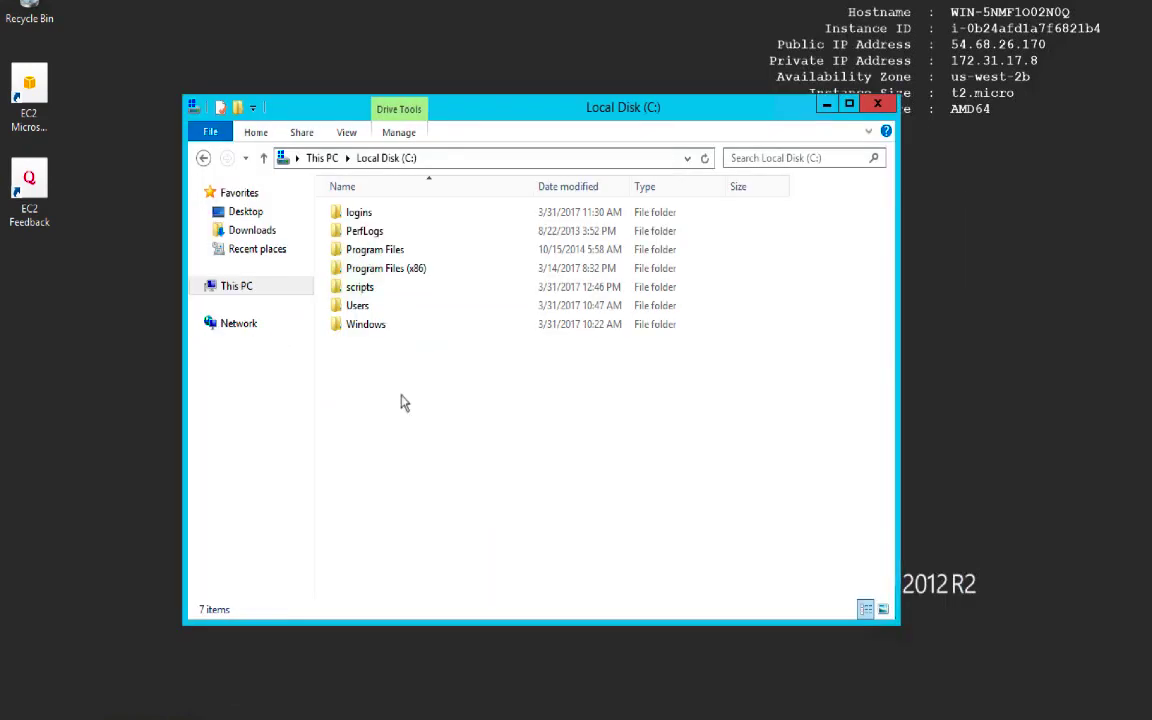
left_click(362, 288)
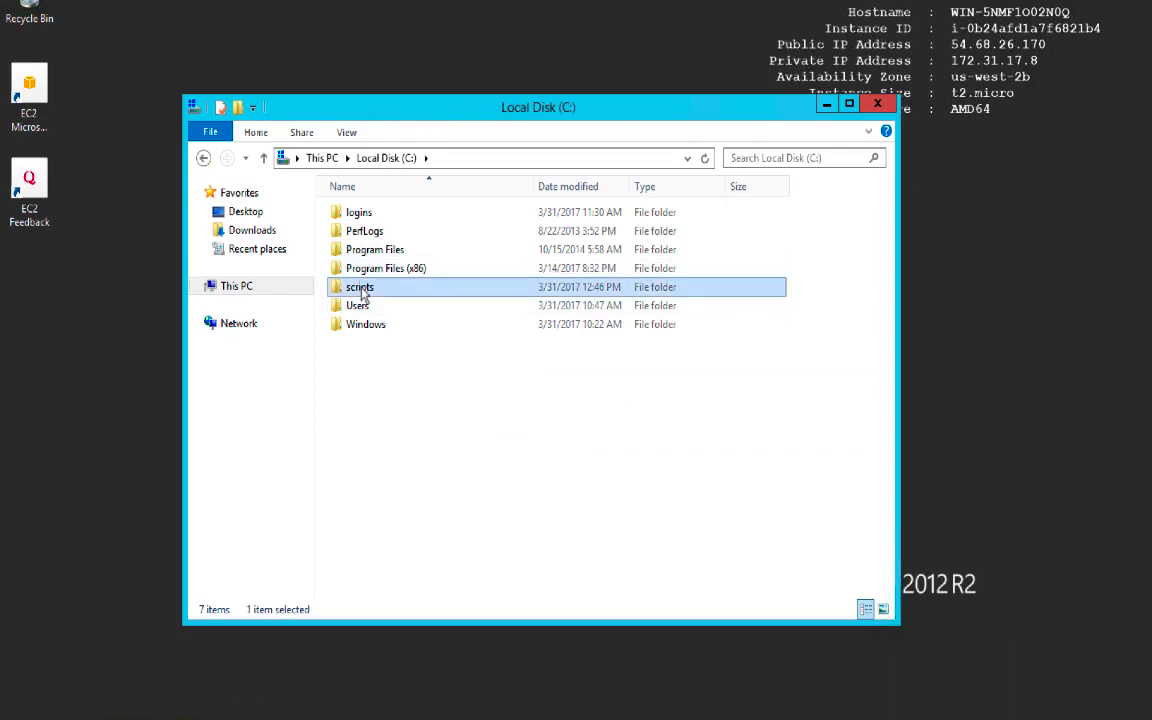
double_click(362, 289)
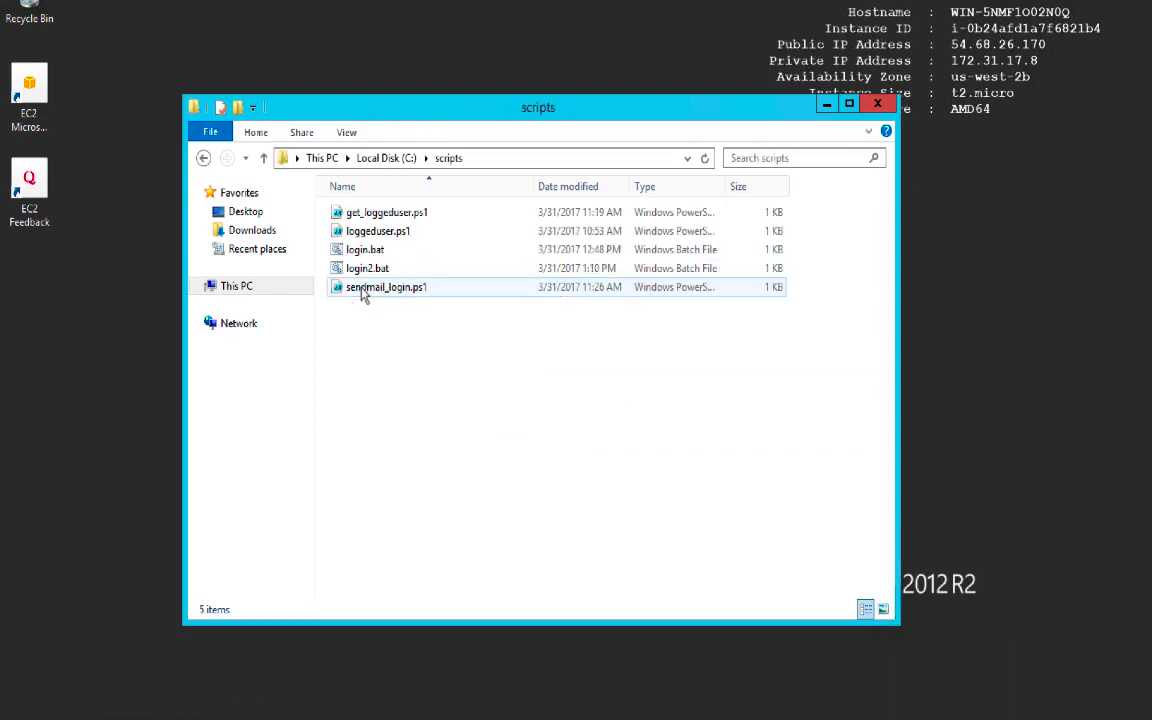
left_click(398, 234)
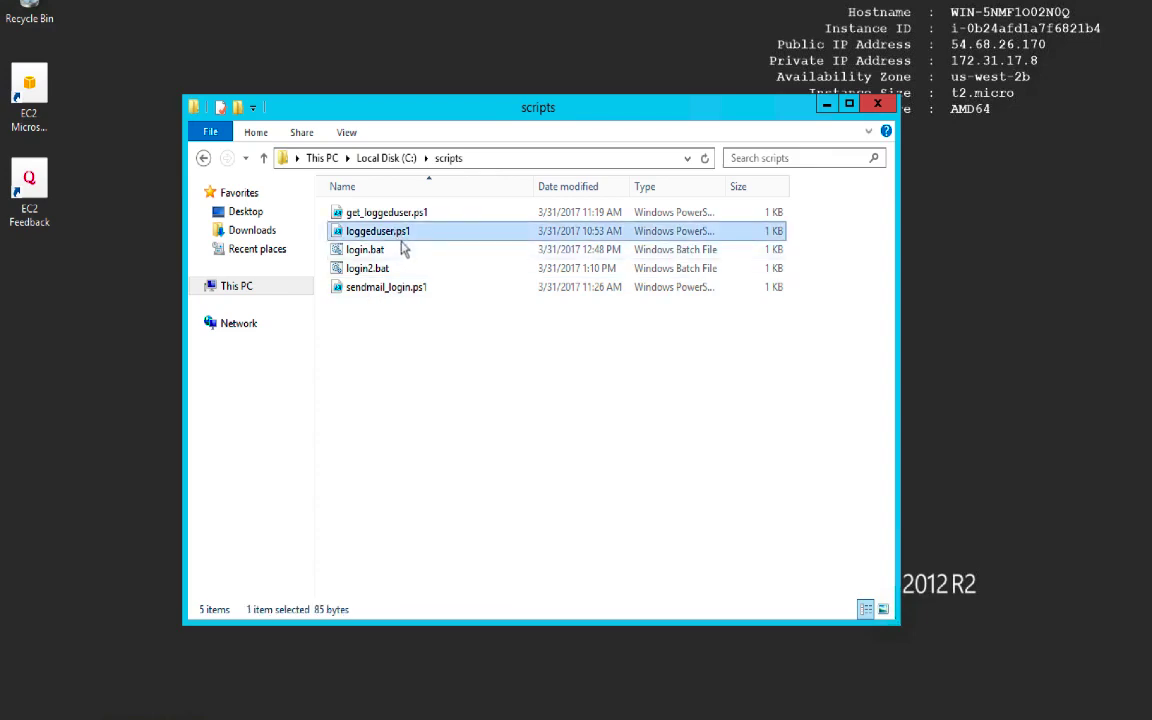
right_click(407, 241)
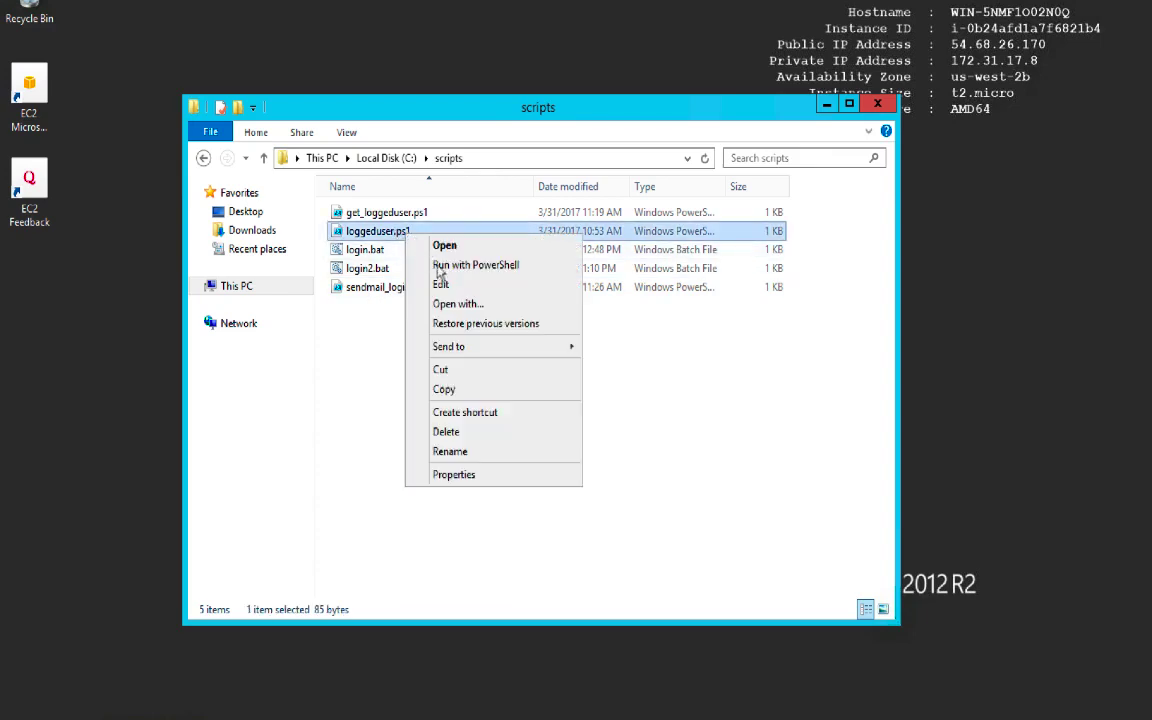
left_click(408, 284)
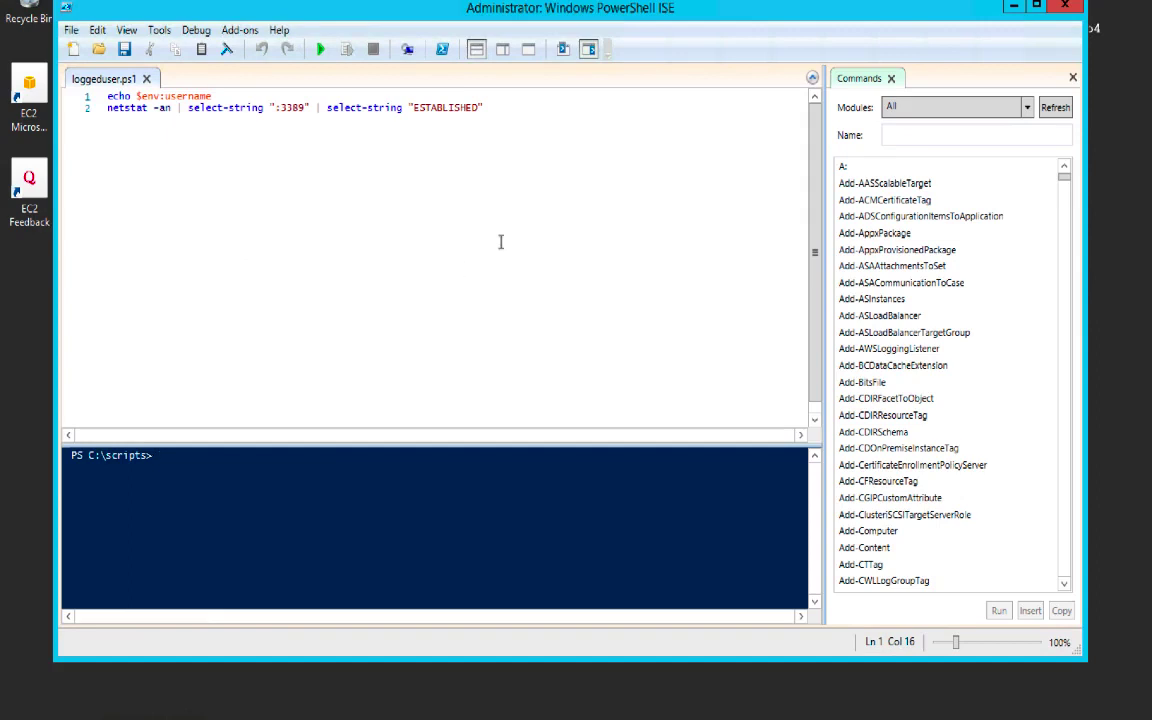
Step: Review the $env:username and port 3389 netstat lines, run loggeduser.ps1, then close ISE
left_click(1072, 78)
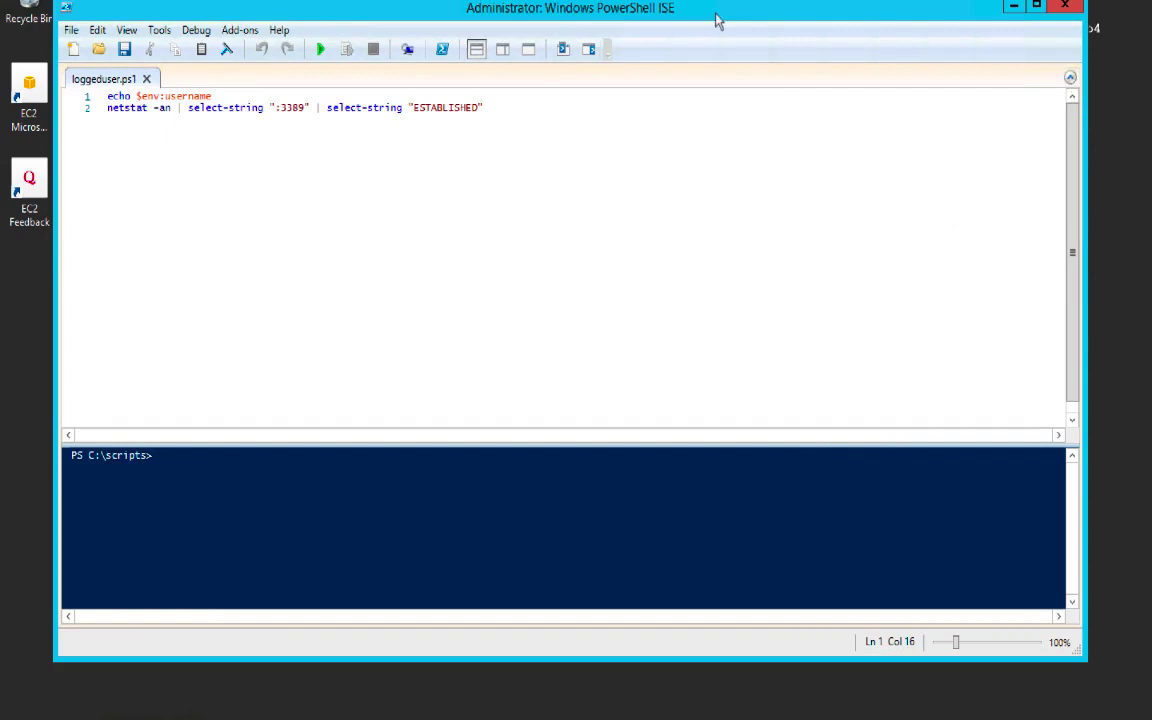
left_click(221, 96)
double_click(179, 96)
left_click(177, 107)
double_click(293, 114)
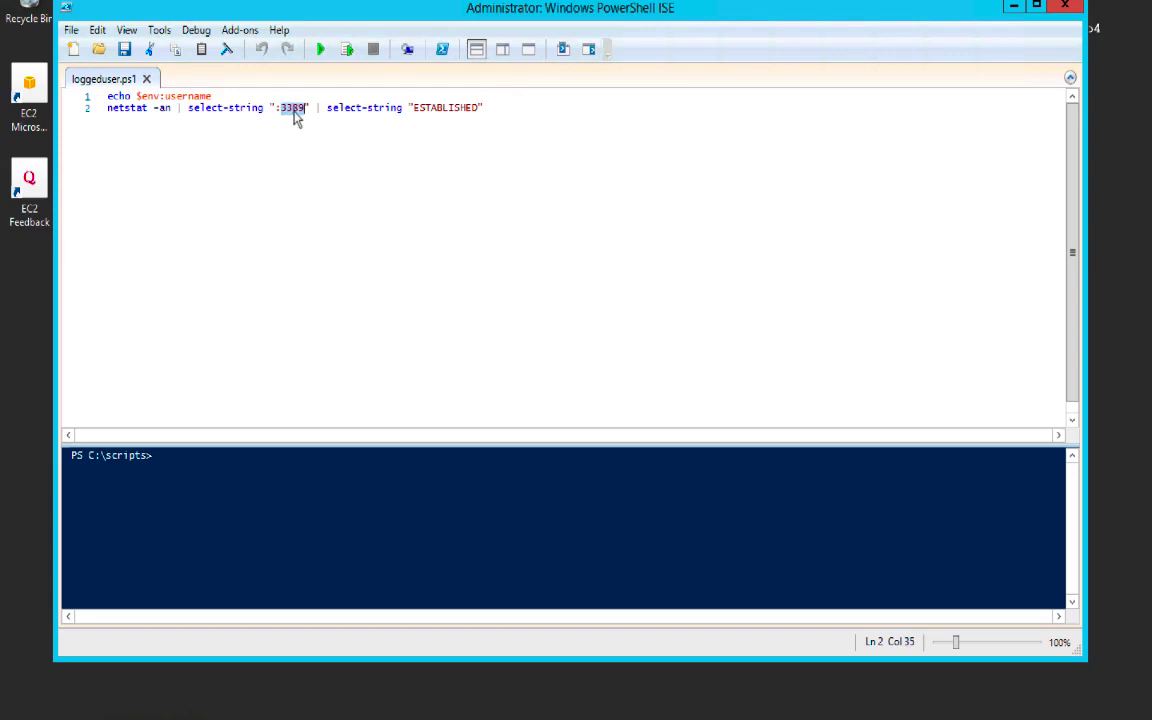
left_click(320, 49)
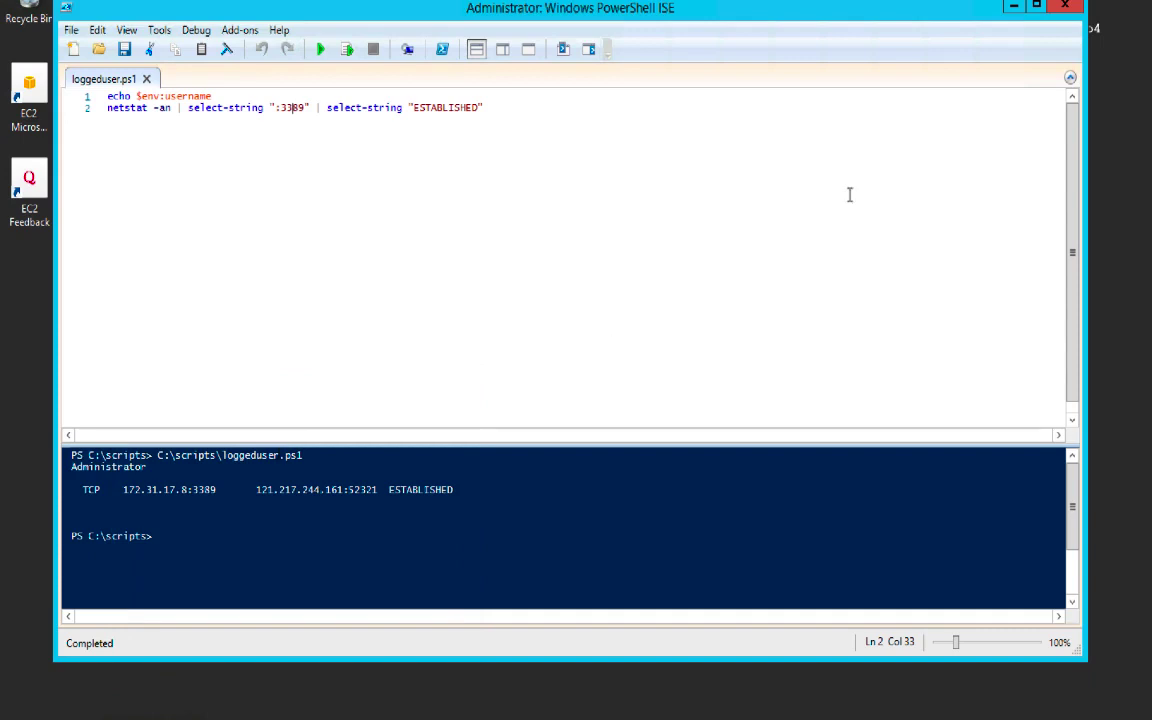
left_click(1066, 8)
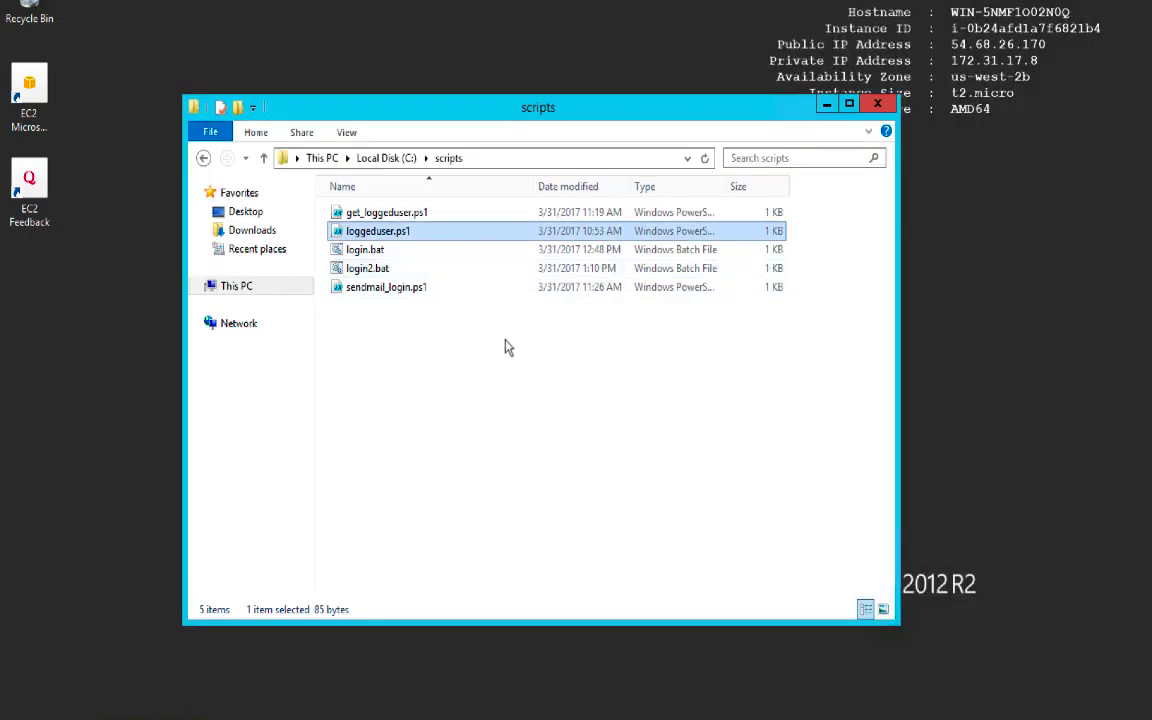
Step: Open sendmail_login.ps1 in PowerShell ISE via its right-click Edit command
left_click(407, 291)
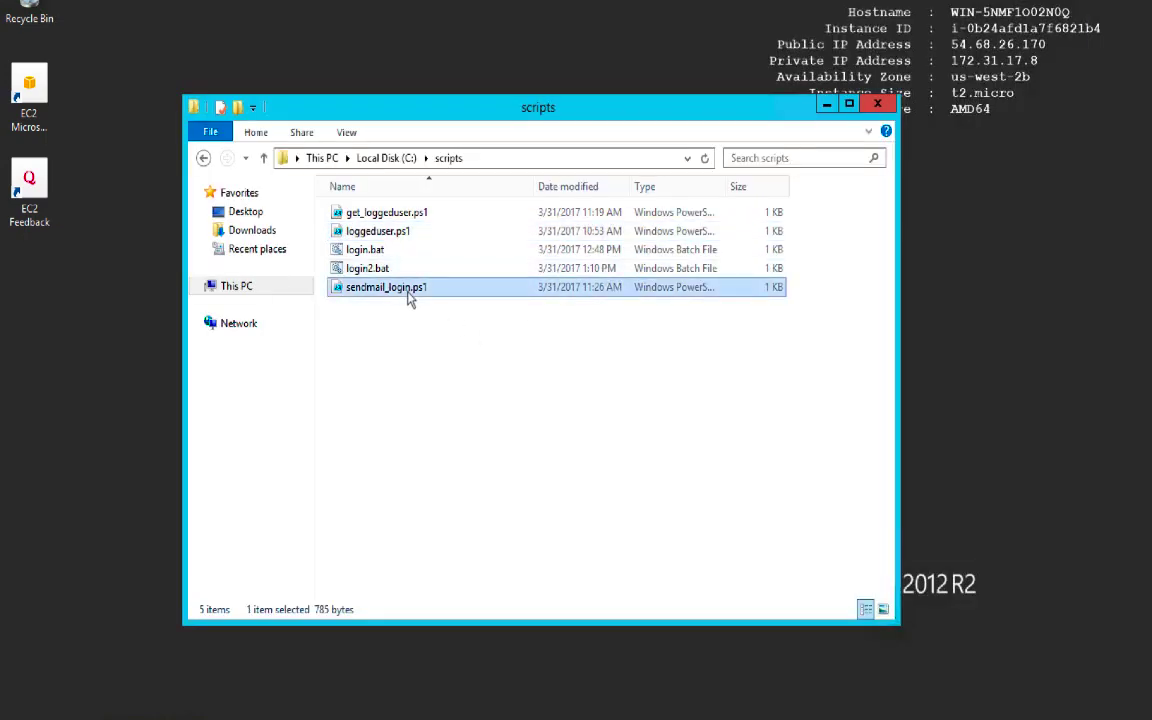
right_click(409, 298)
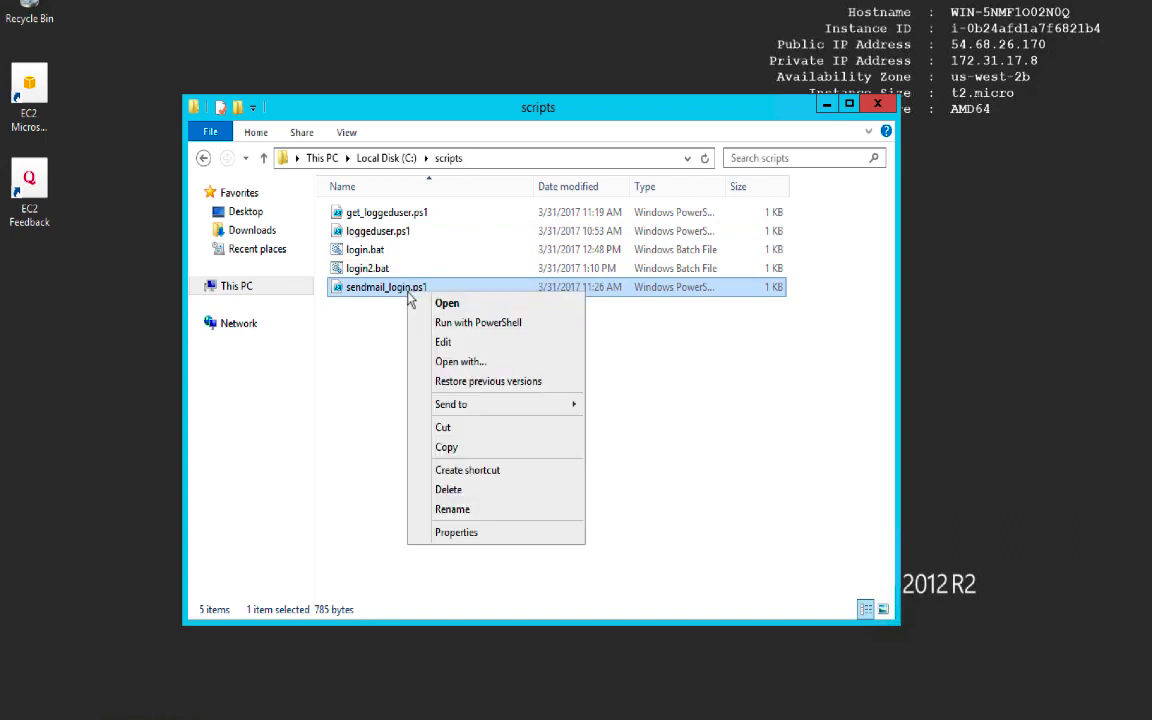
left_click(444, 342)
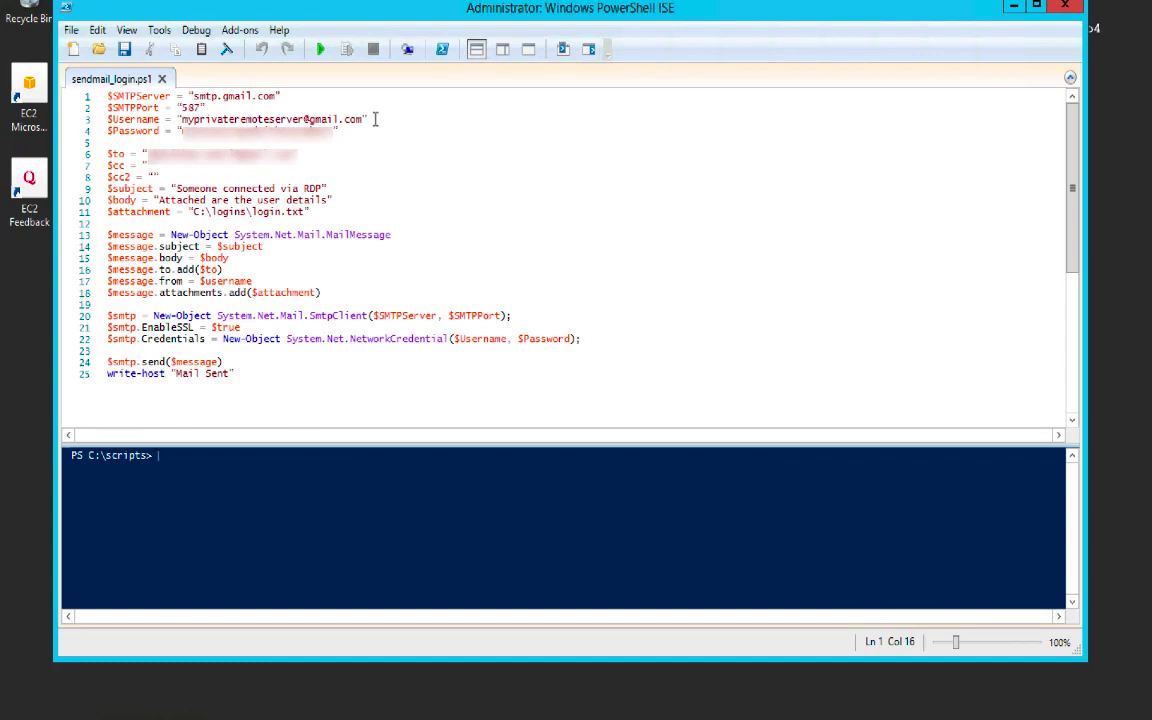
Step: Review the smtp.gmail.com port 587 settings and C:\logins\login.txt attachment, then close ISE without running
left_click(285, 96)
left_click(389, 112)
left_click_drag(310, 212, 188, 212)
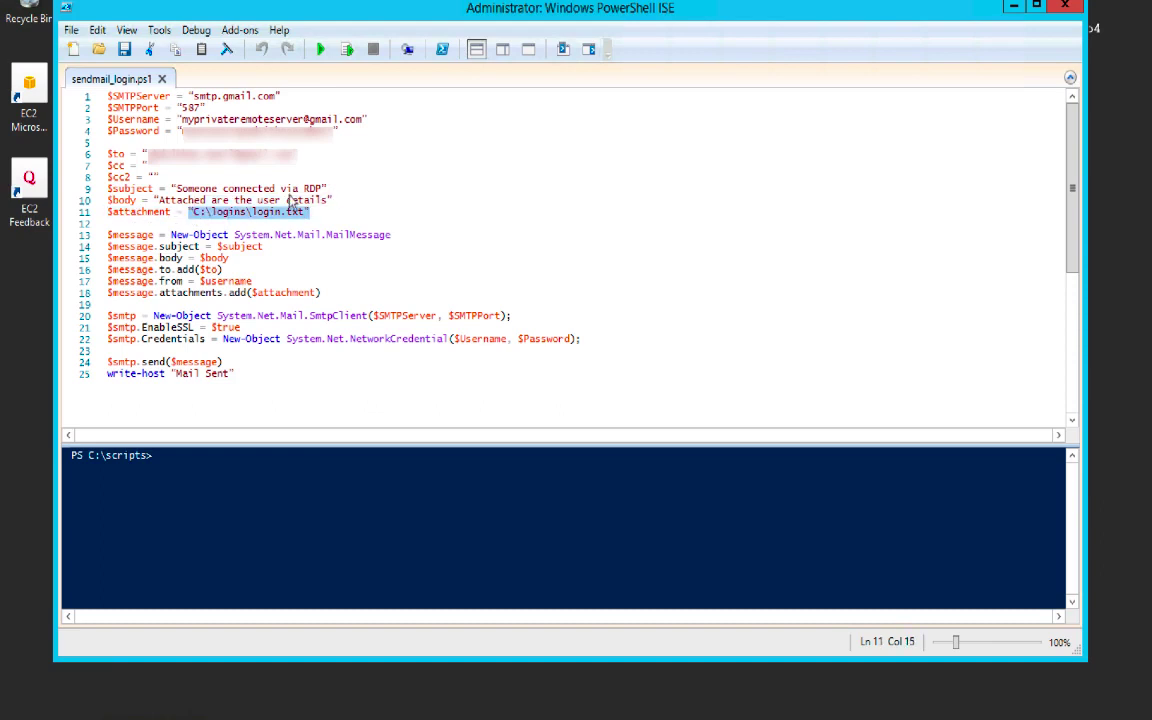
left_click(328, 212)
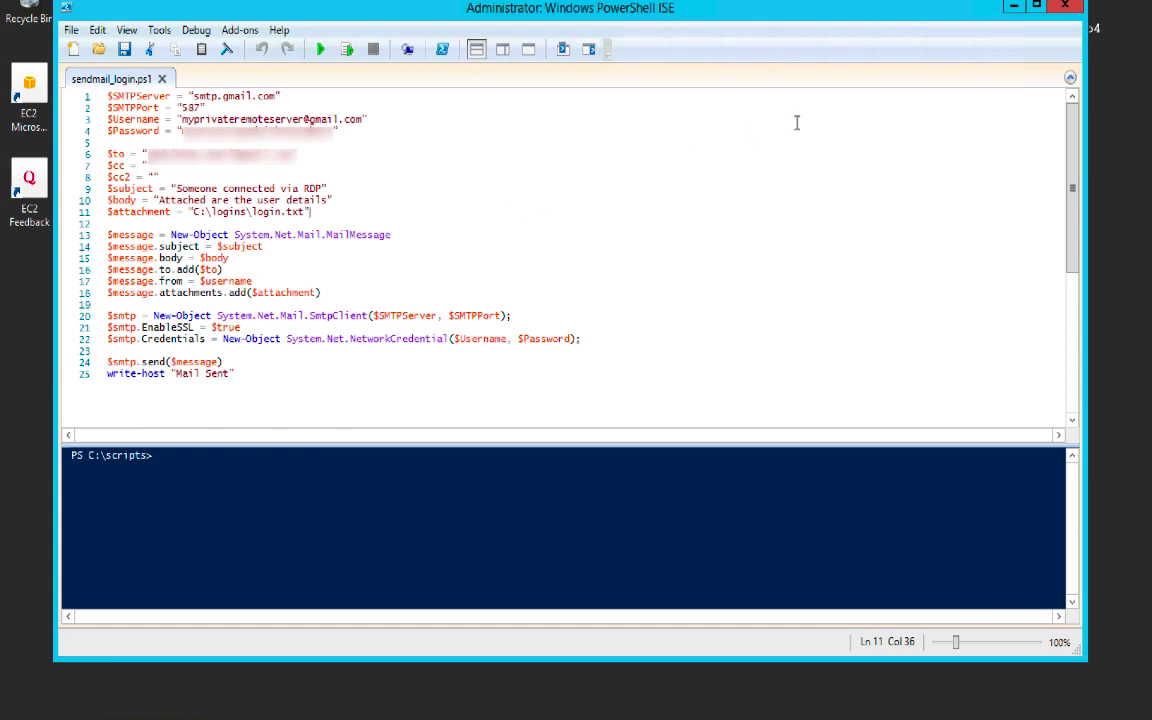
left_click(1070, 7)
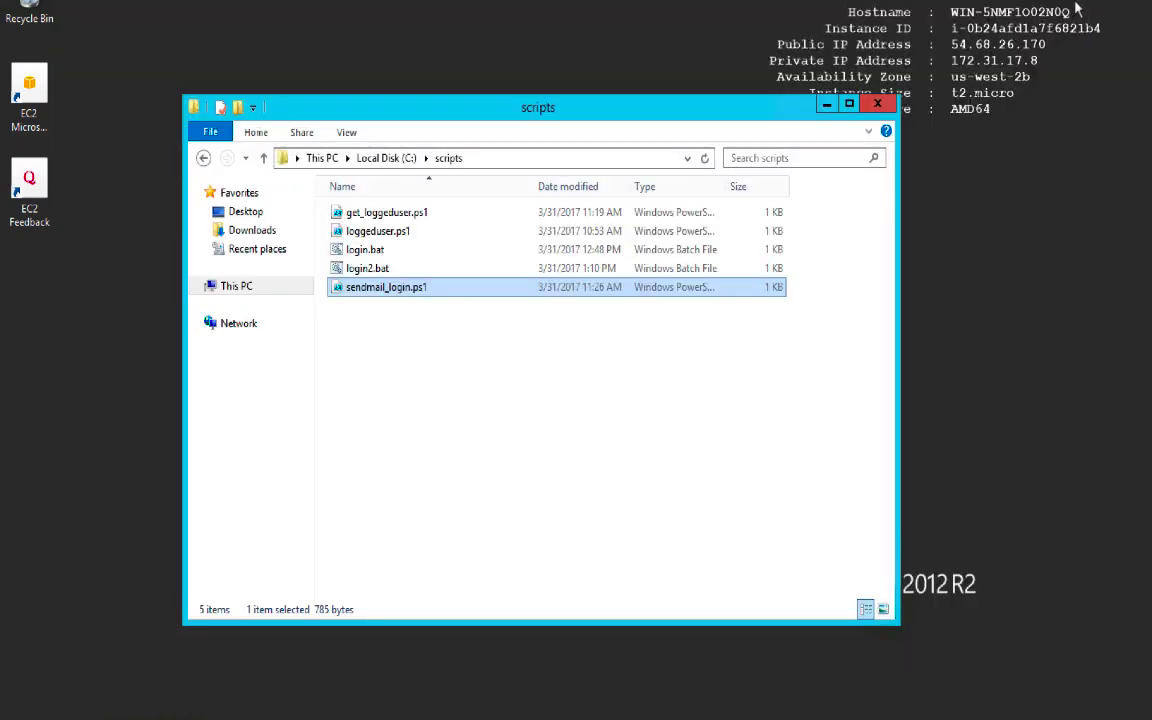
Step: Minimize the scripts folder and launch Task Scheduler by searching 'task' from Start
left_click(532, 404)
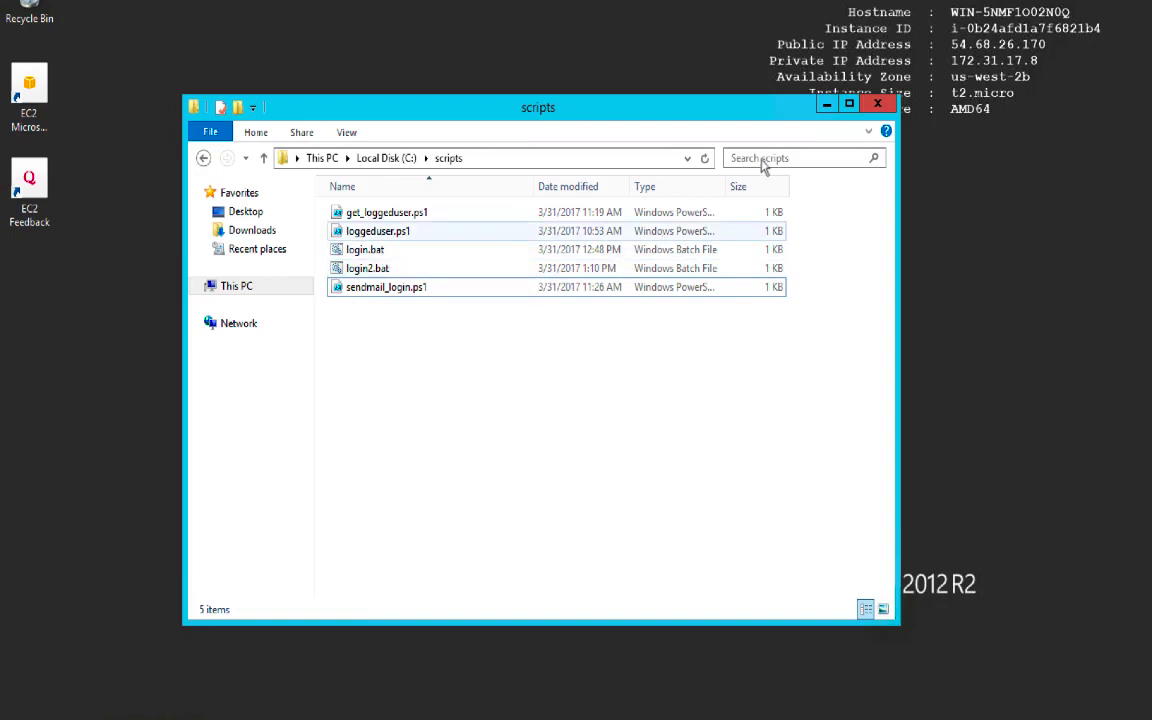
left_click(827, 104)
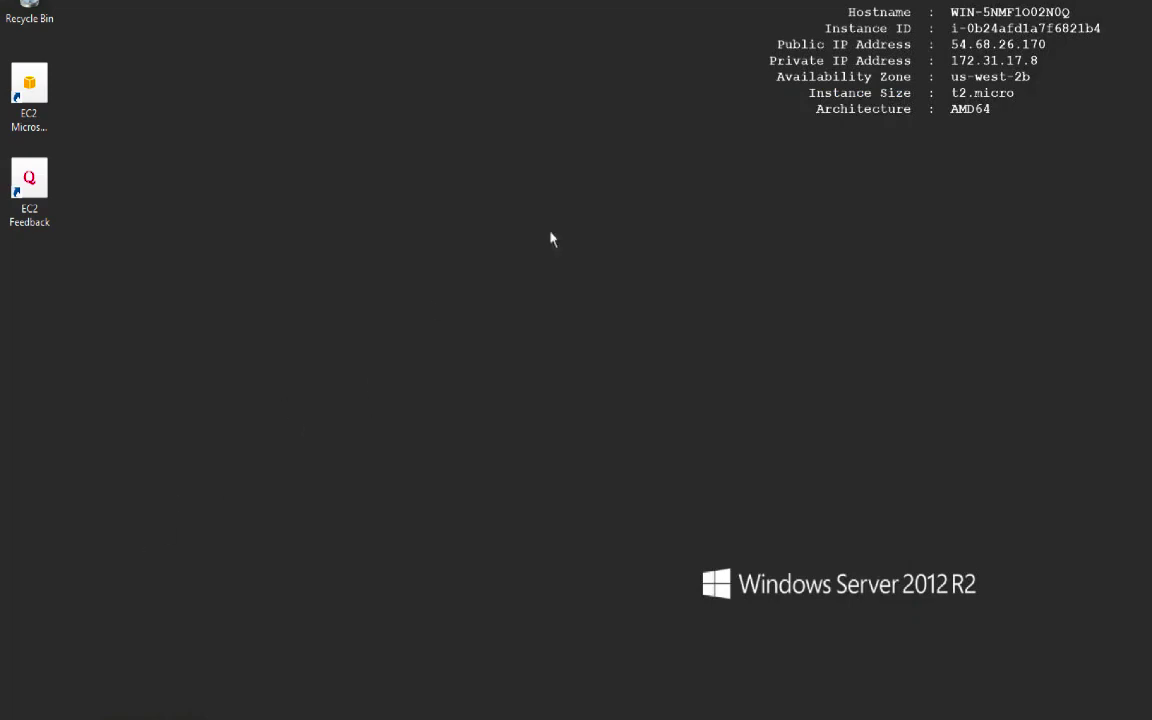
key("super")
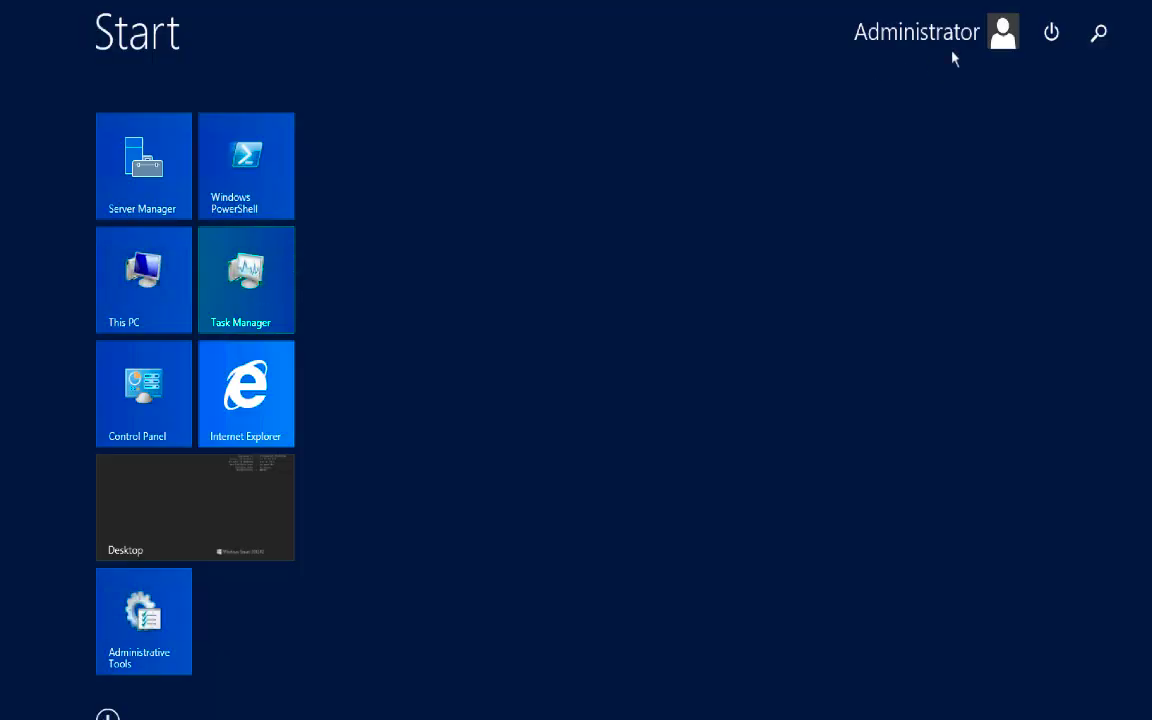
left_click(1106, 37)
type("taskScheduler")
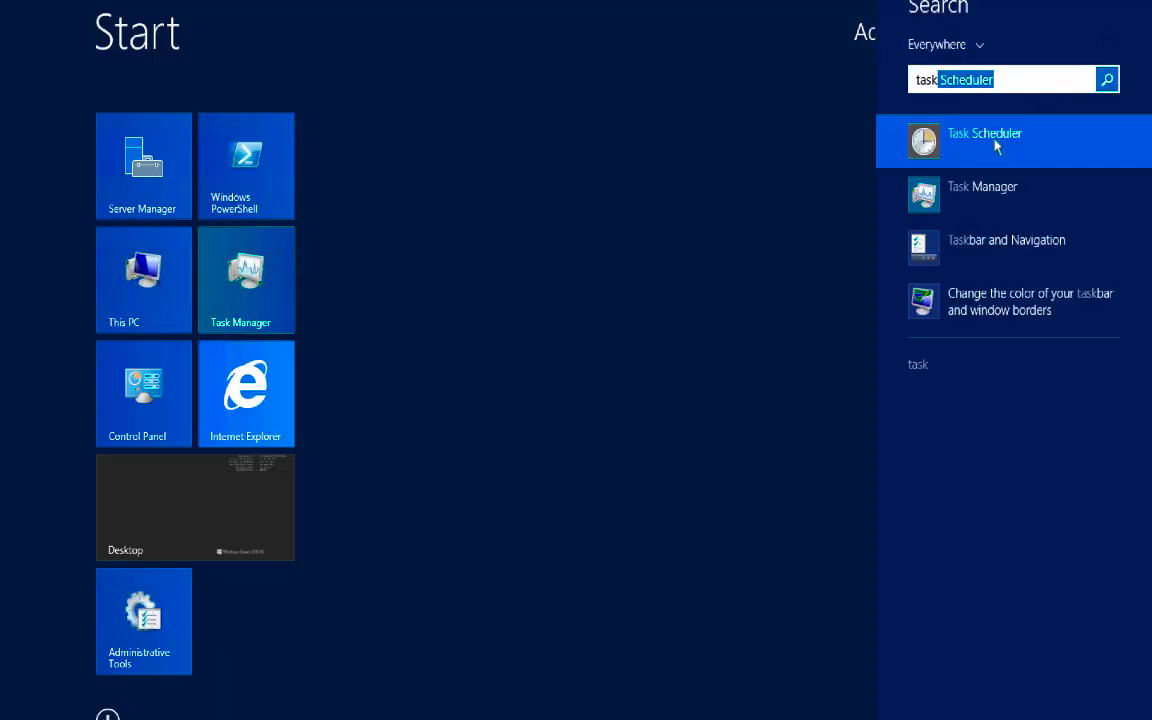
left_click(998, 140)
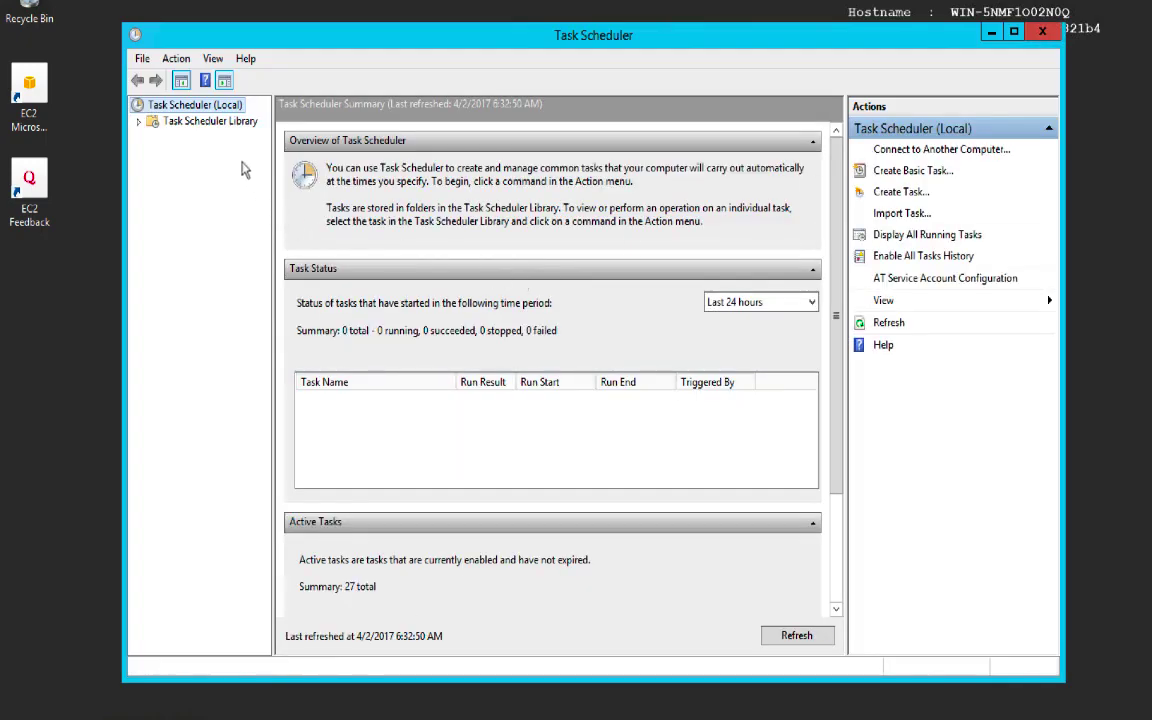
Step: Open rdp-event-21's 'On an event' trigger in the Edit Trigger dialog from the Task Scheduler Library
left_click(210, 121)
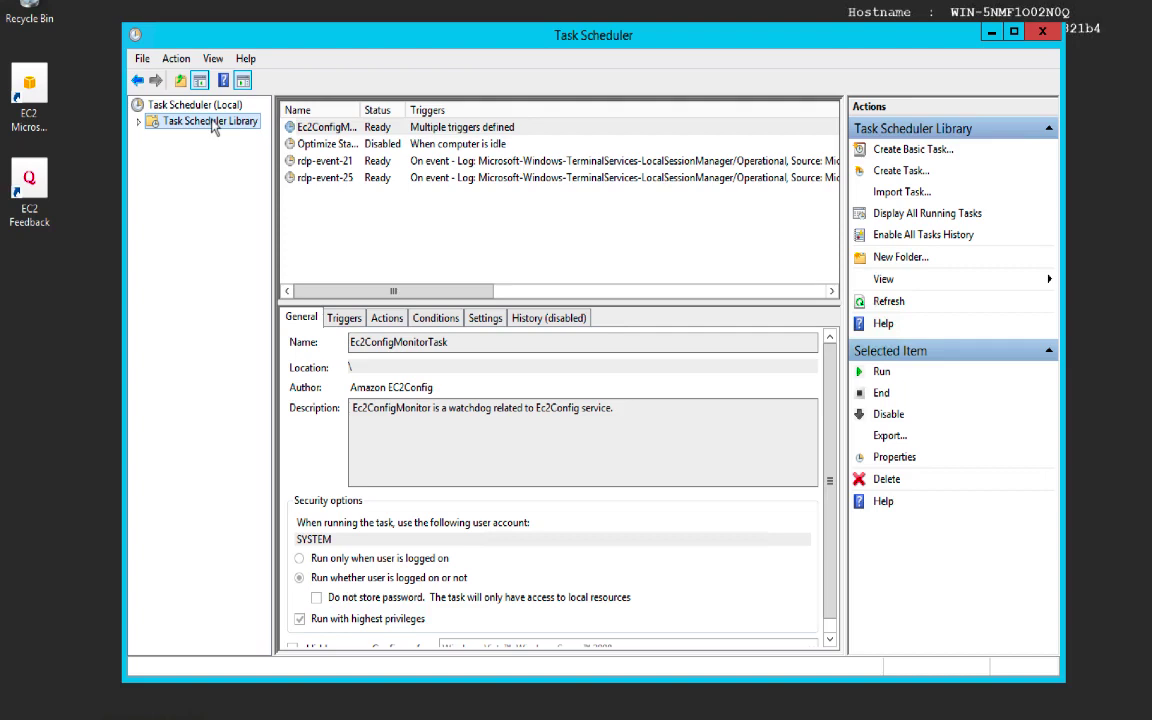
left_click(342, 163)
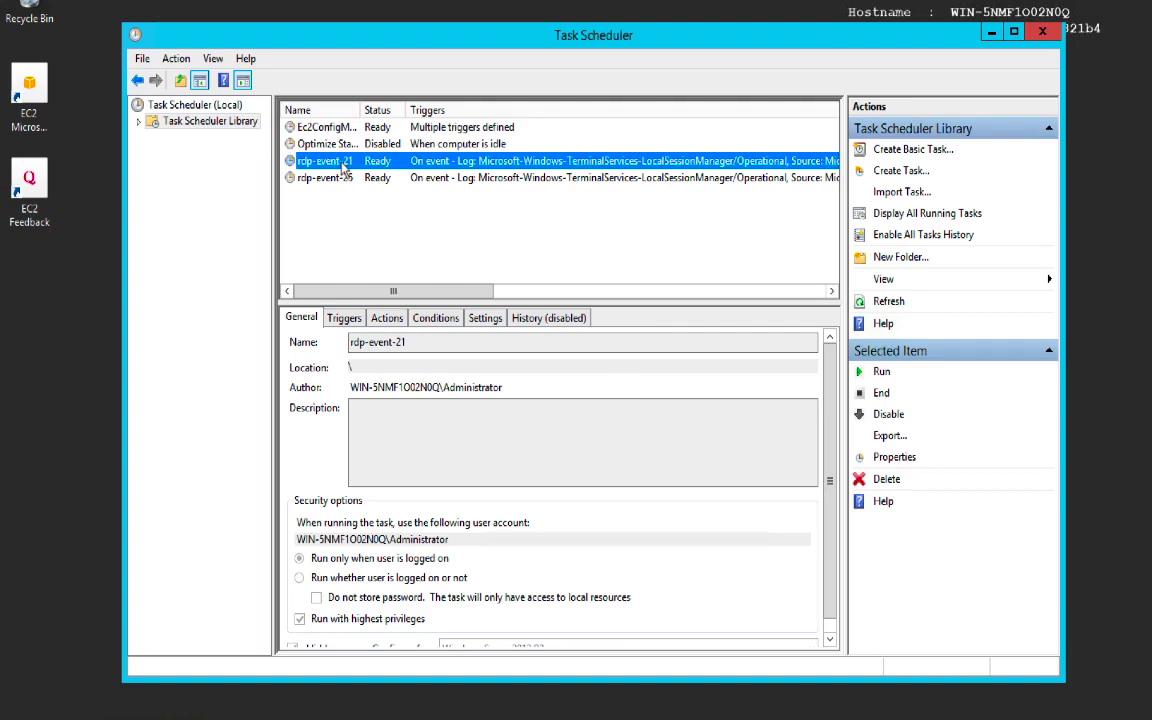
double_click(342, 166)
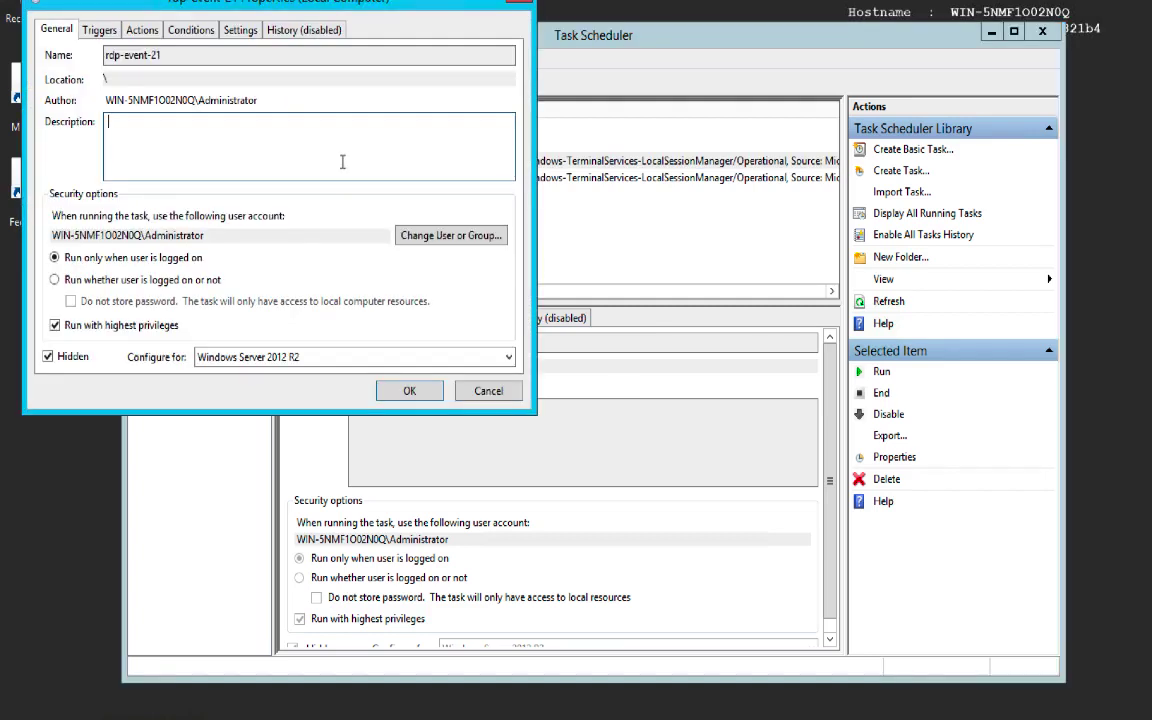
left_click_drag(213, 9, 393, 130)
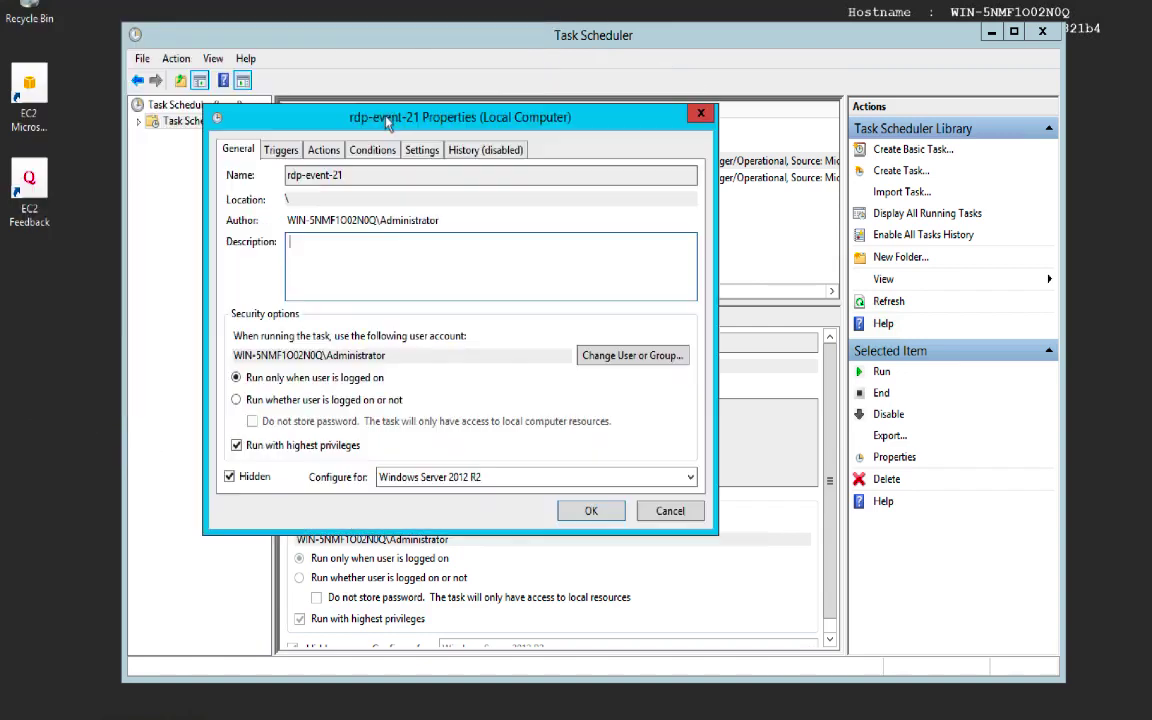
left_click(284, 151)
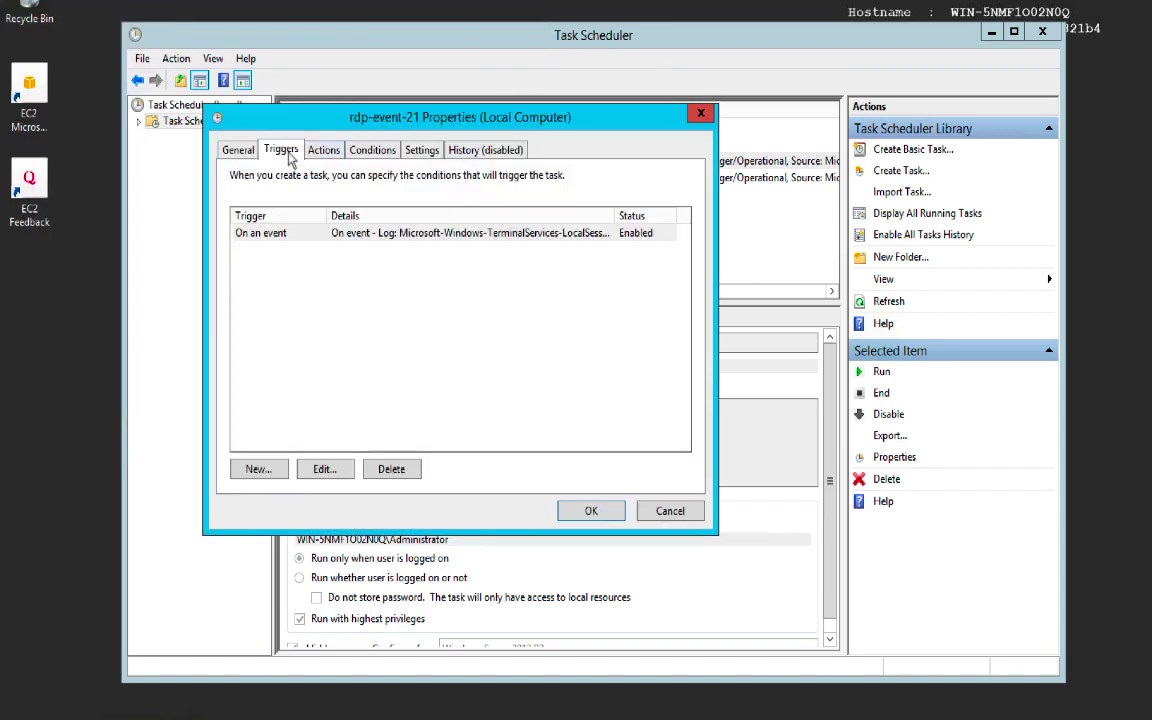
left_click(350, 236)
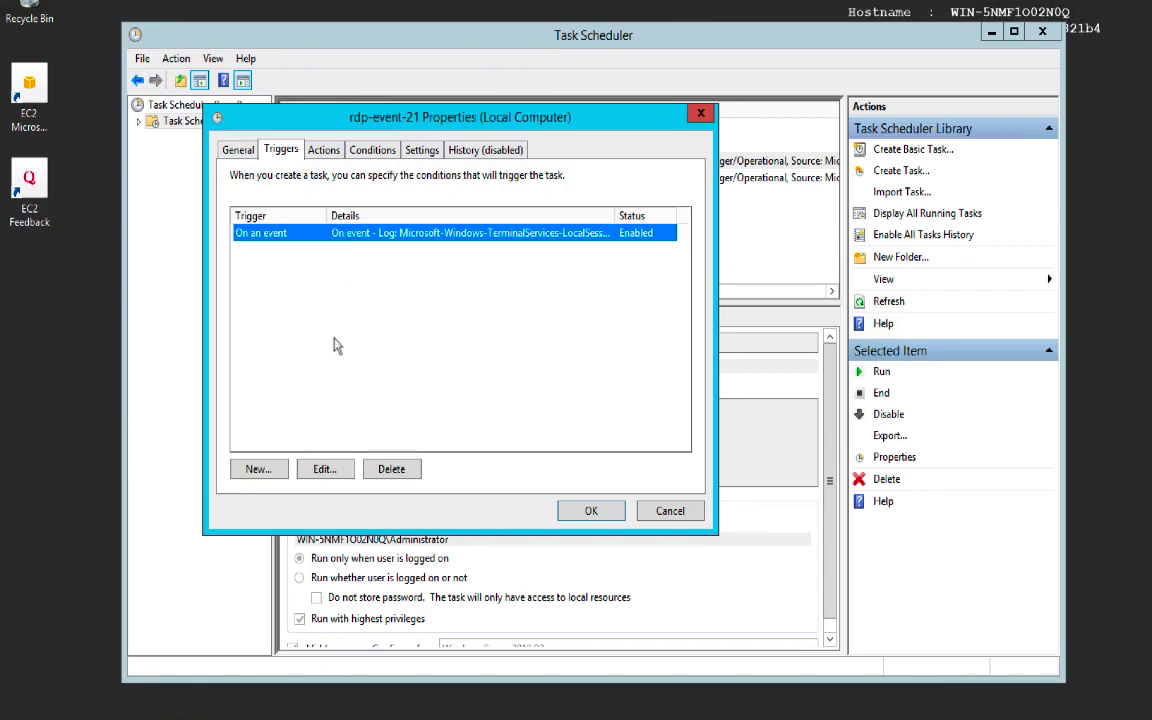
left_click(326, 474)
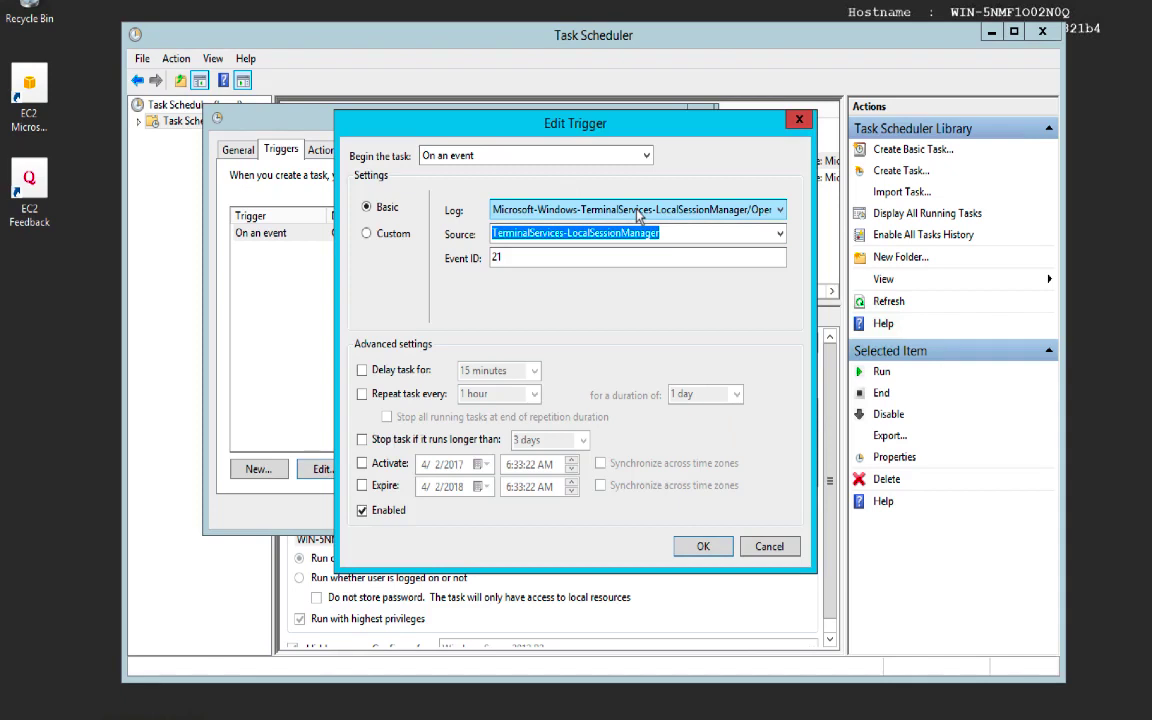
Step: Point out the Event ID 21 value, then switch from Remote Desktop back to Gmail in Chrome
left_click(519, 258)
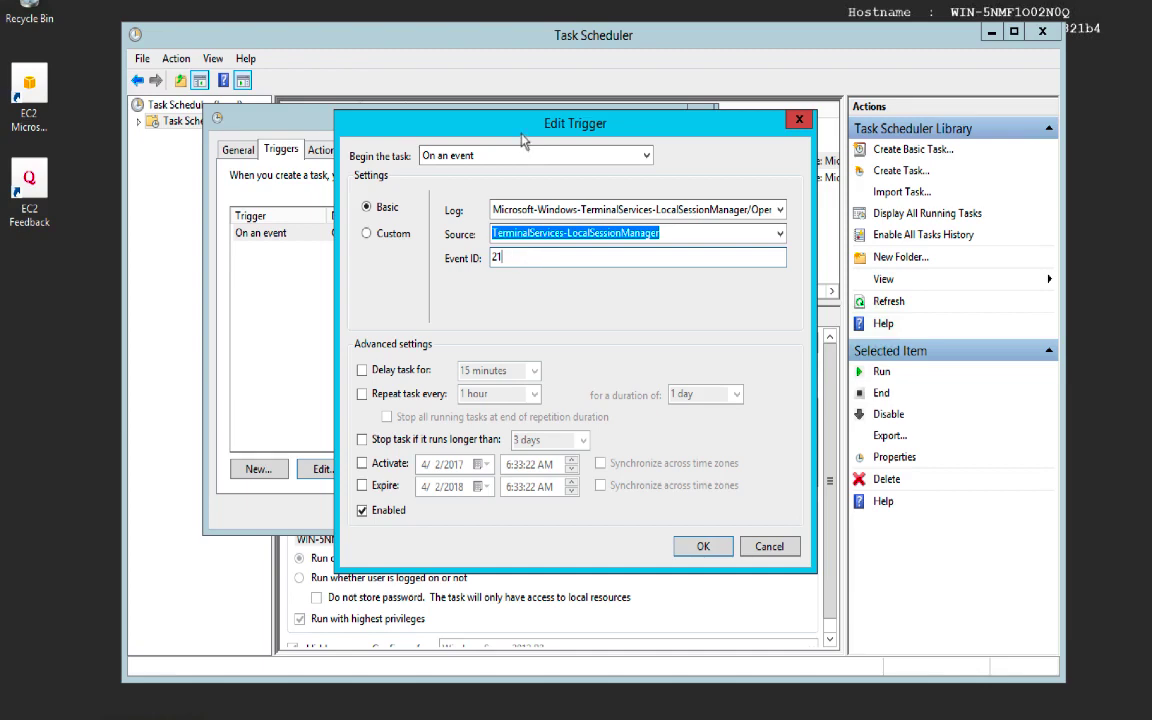
key("super+Tab")
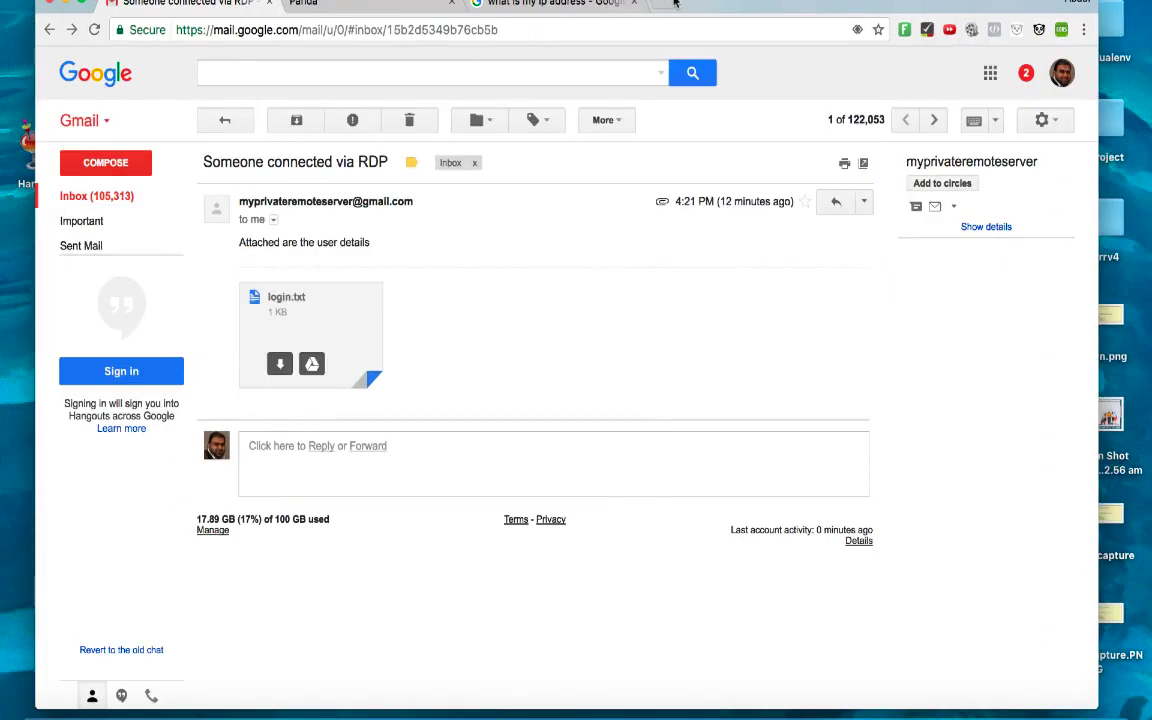
Step: Search Google for 'terminal services event id 21' in a new Chrome tab
key("super+t")
type("terminal")
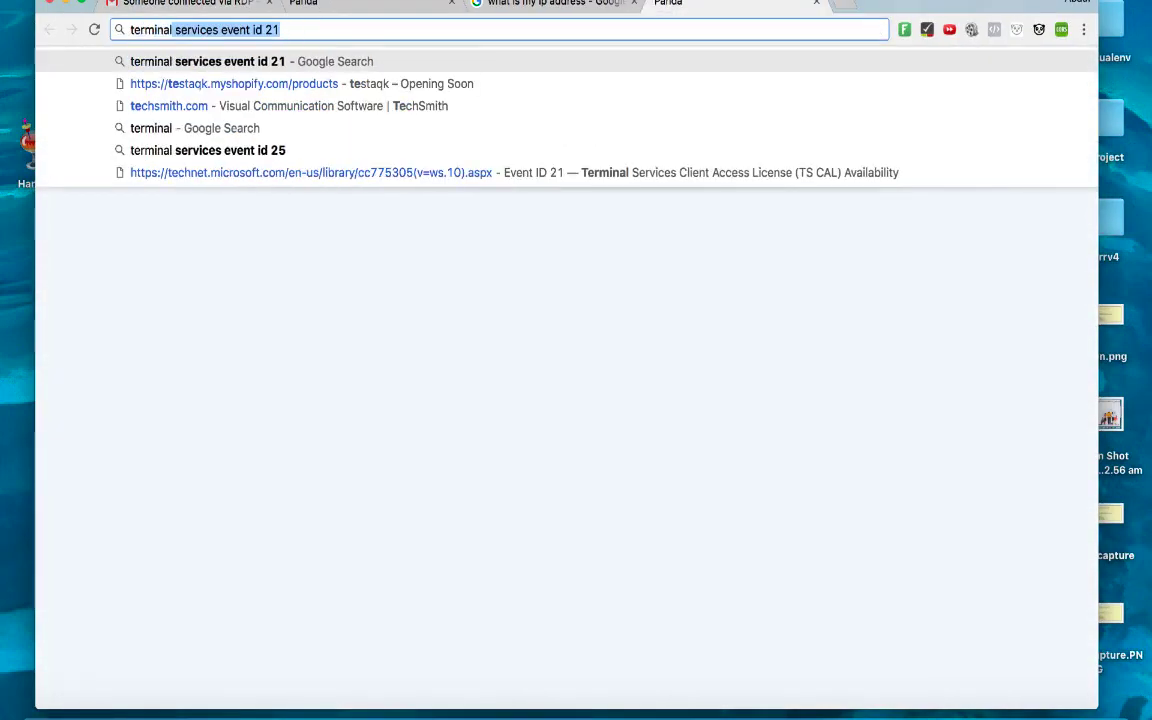
key("Return")
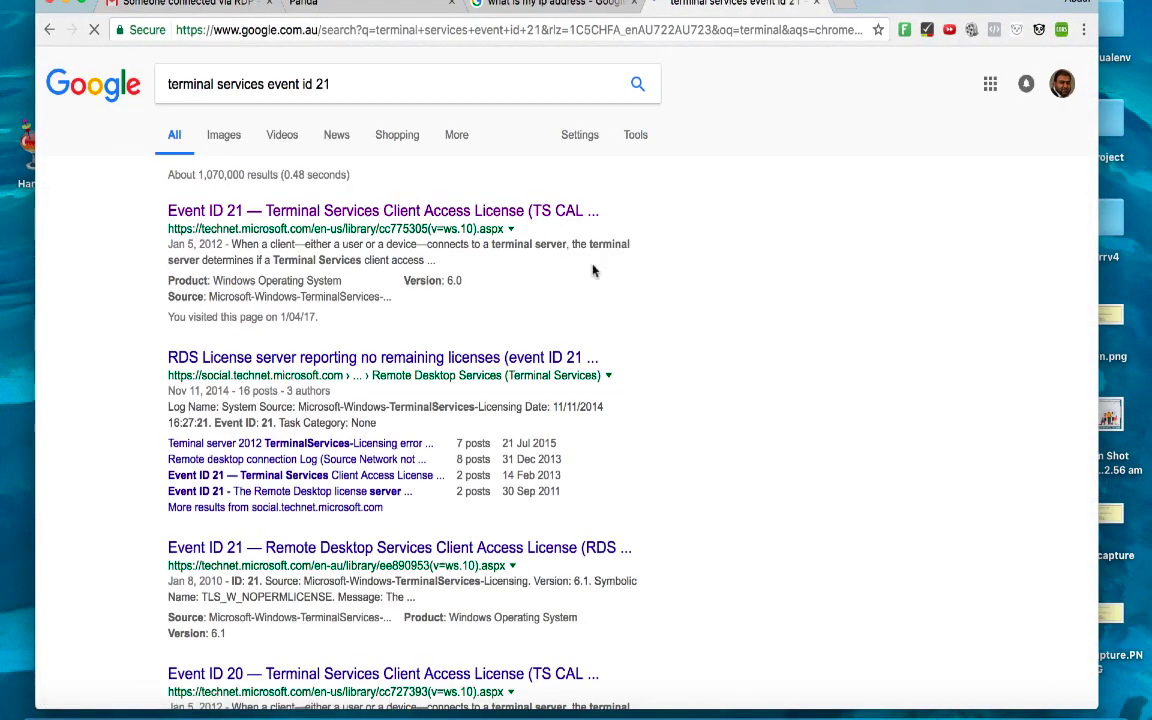
Step: Read the TechNet Event ID 21 article, return to the results, and delete 21 from the query
left_click(479, 212)
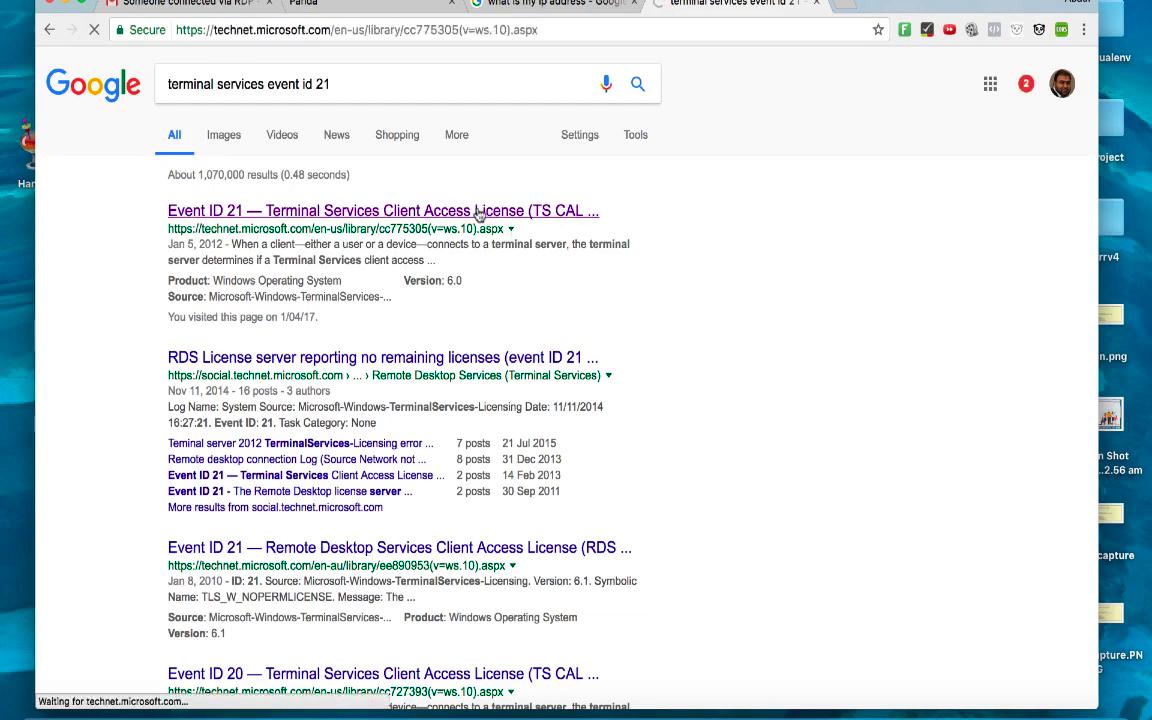
scroll(601, 388, "down", 3)
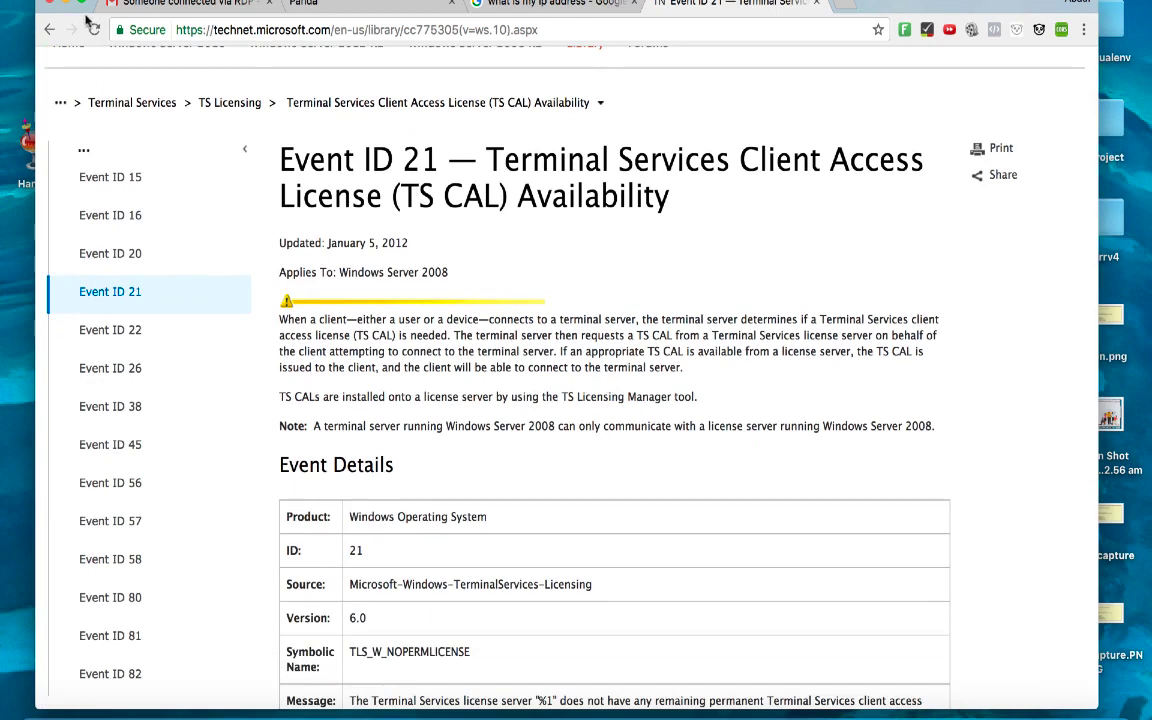
left_click(48, 29)
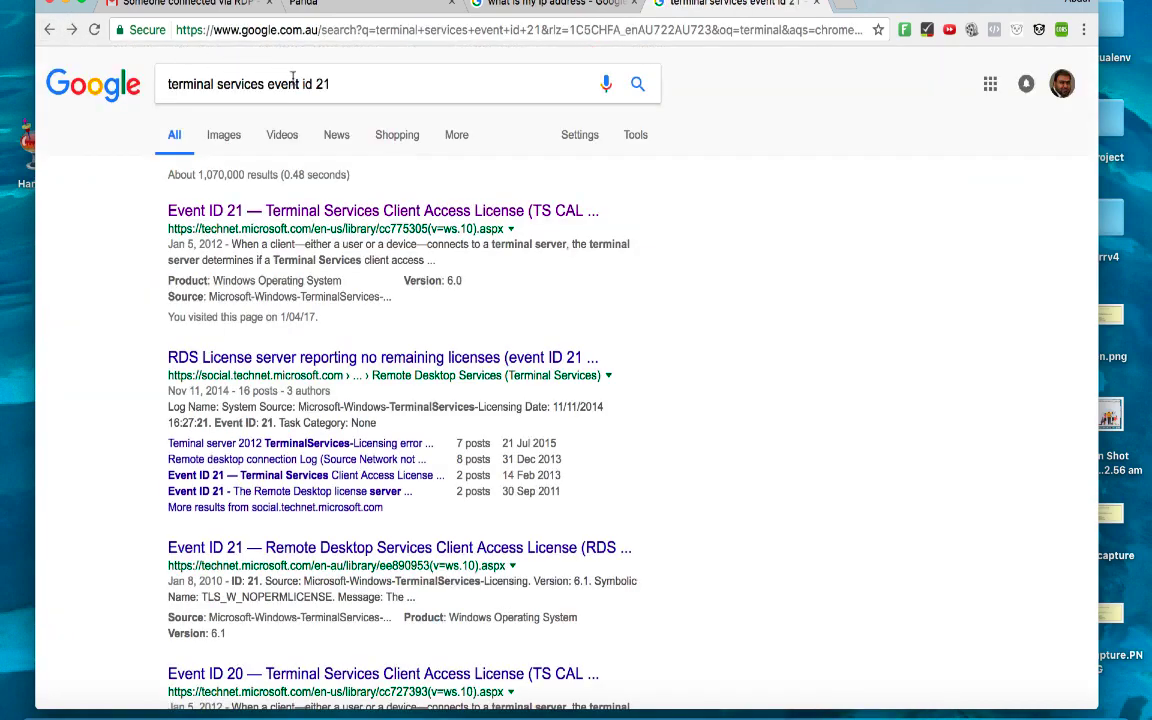
left_click(344, 85)
key("BackSpace")
key("BackSpace")
Step: Search Google for 'terminal services event id 25' after fixing typos in the query
type("5")
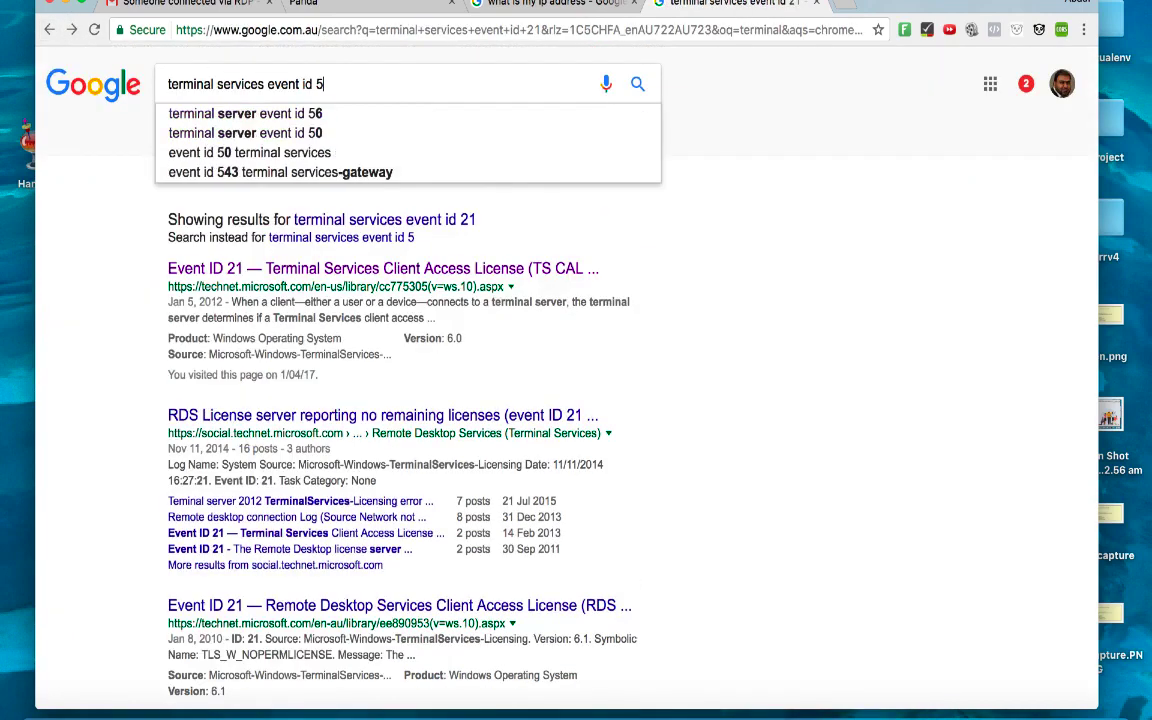
key("BackSpace")
type("25")
key("Return")
key("BackSpace")
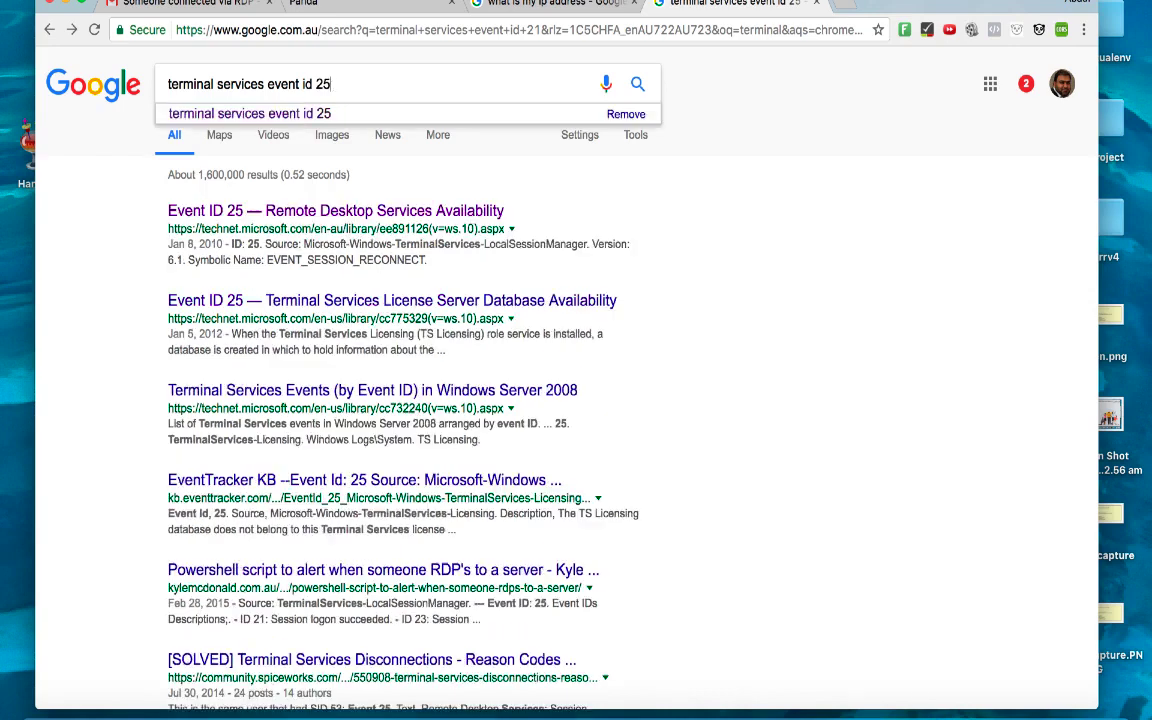
key("Return")
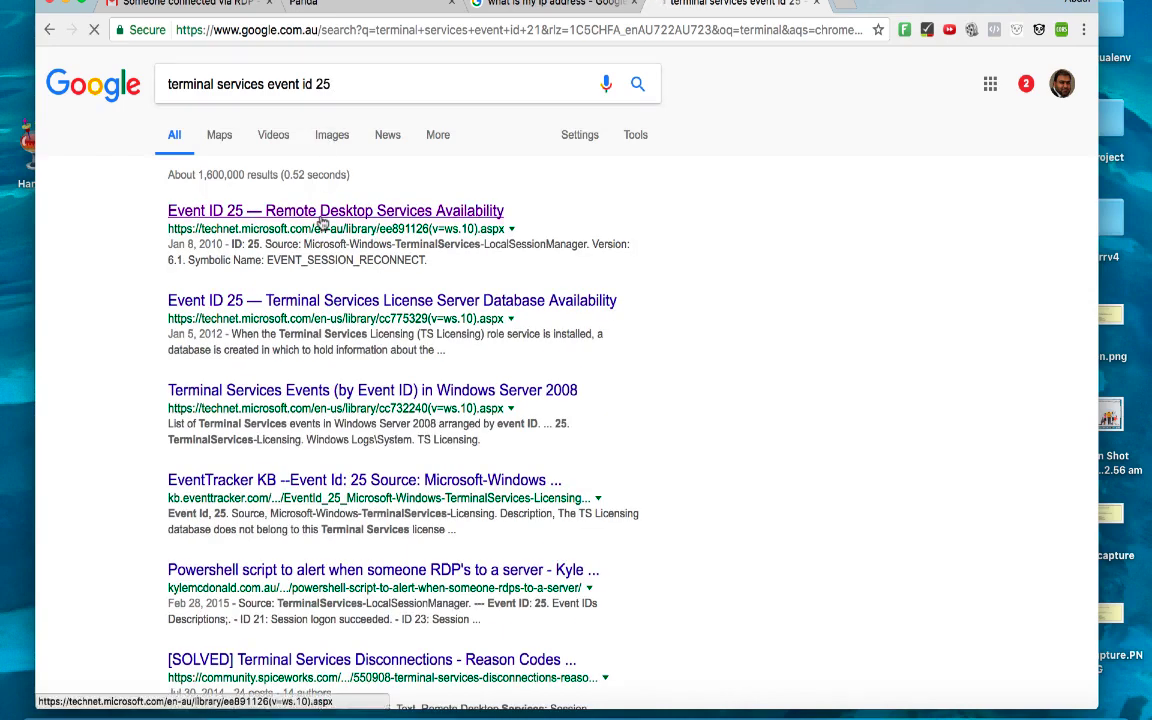
Step: Read the TechNet Event ID 25 session-reconnection article, then bring up Microsoft Remote Desktop's My Desktops
left_click(322, 214)
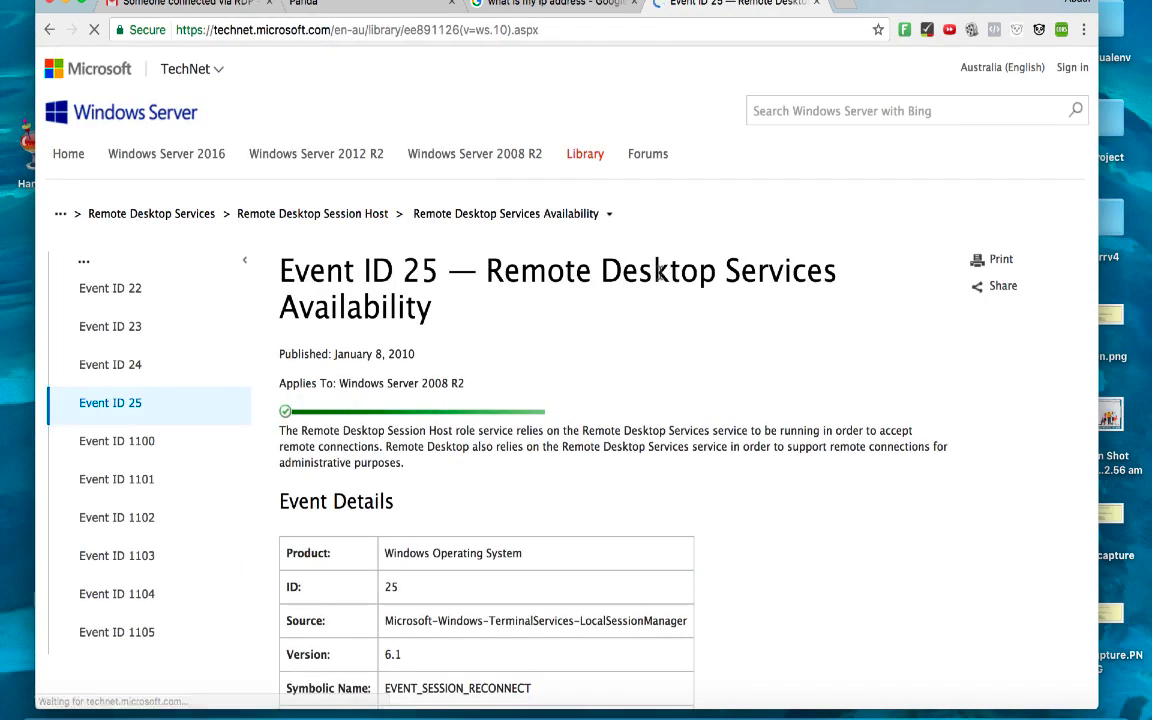
scroll(660, 280, "down", 2)
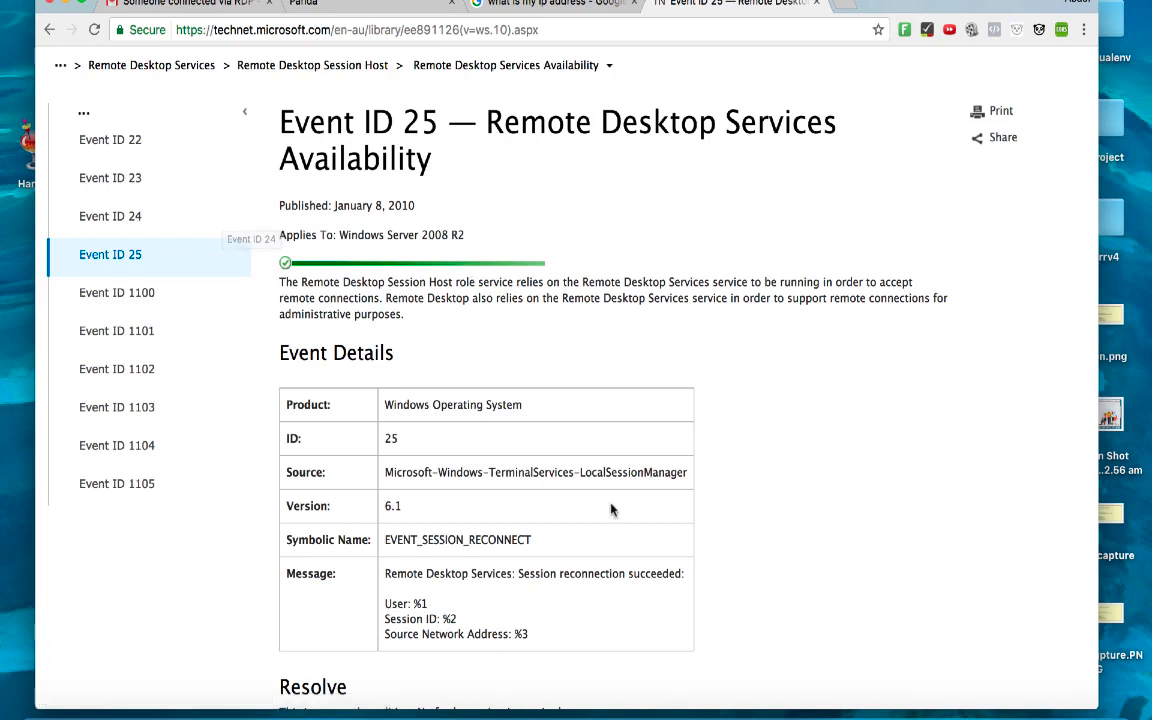
left_click(705, 710)
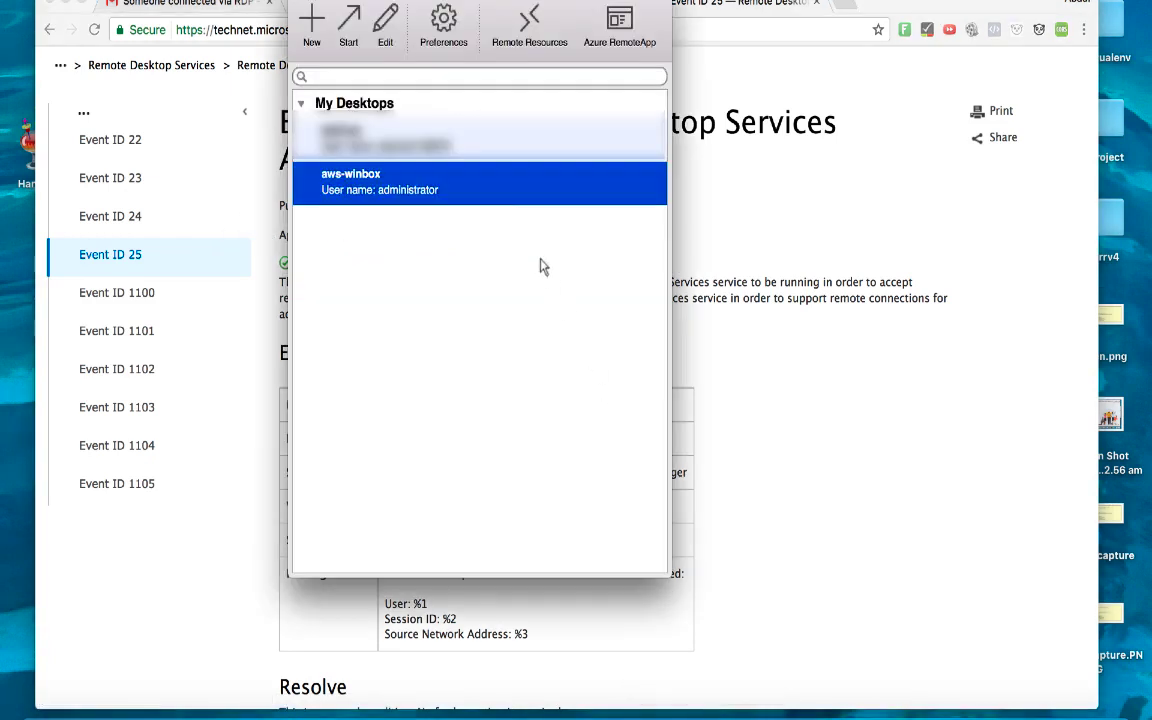
Step: Connect to aws-winbox, check the Event ID 21 trigger without changes, and view rdp-event-21's actions
double_click(504, 198)
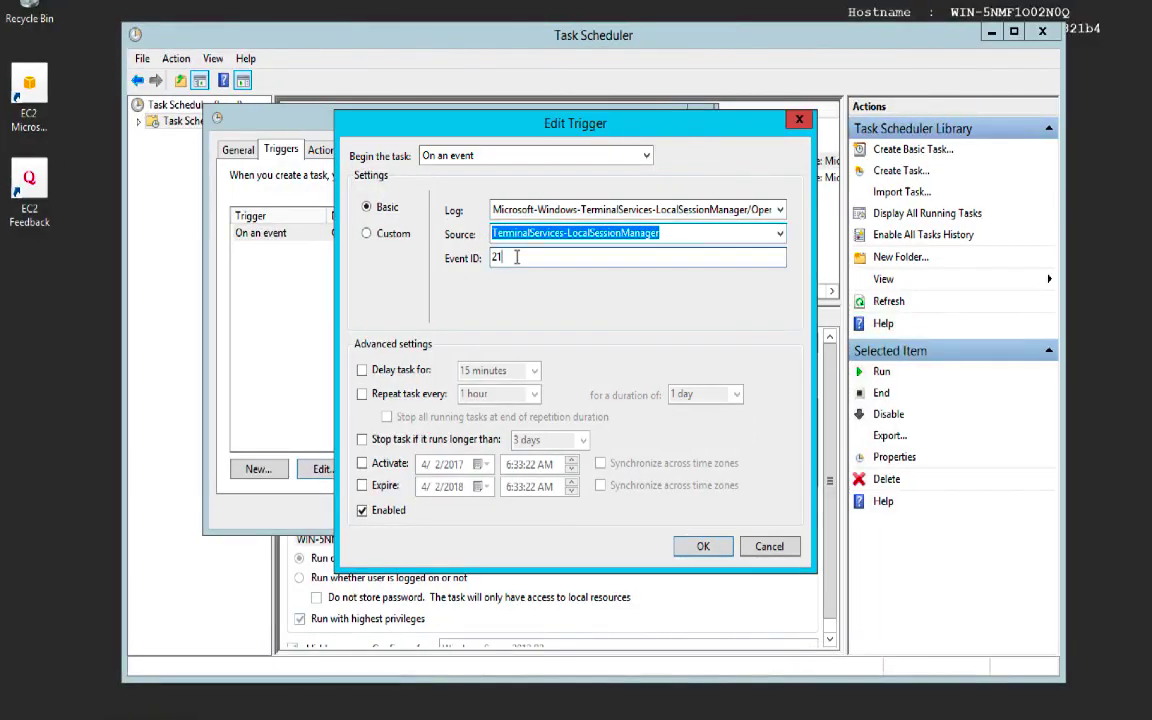
left_click_drag(508, 258, 470, 265)
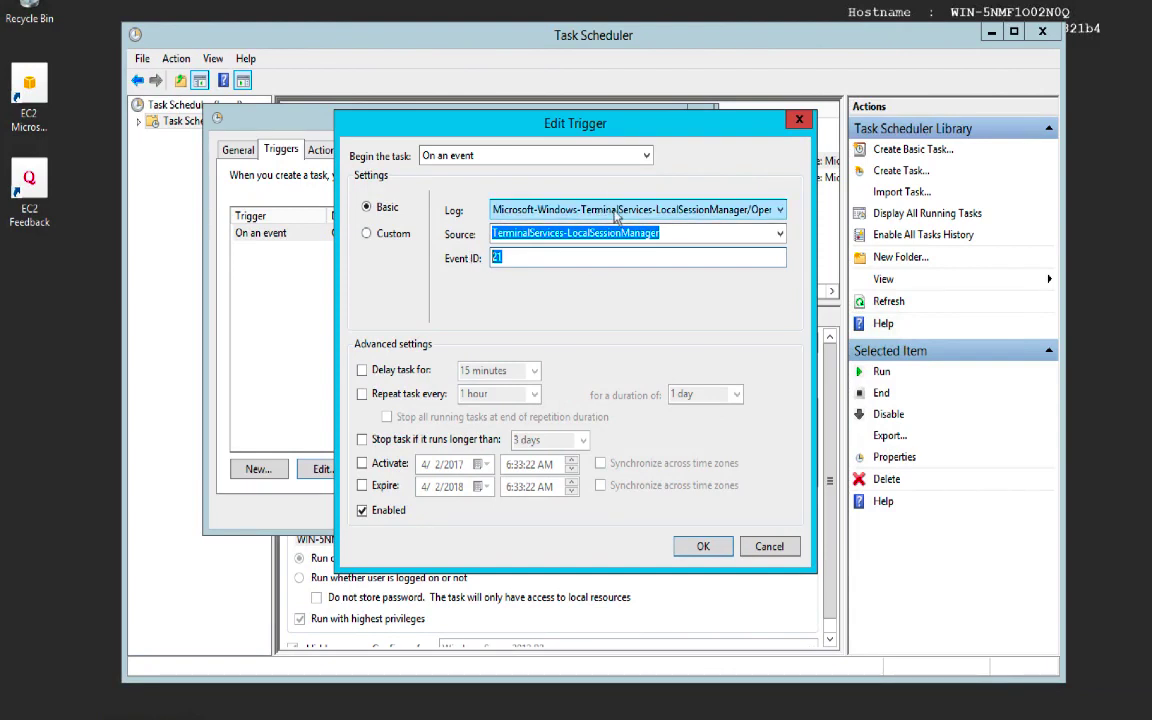
left_click(765, 546)
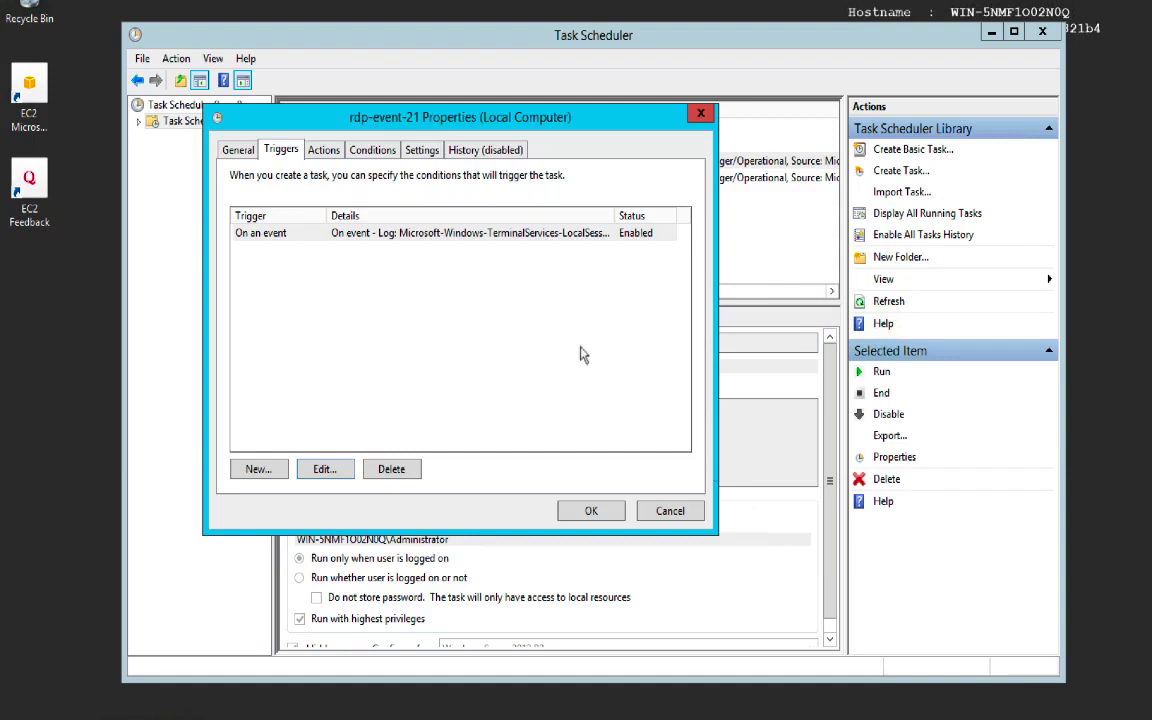
left_click(324, 151)
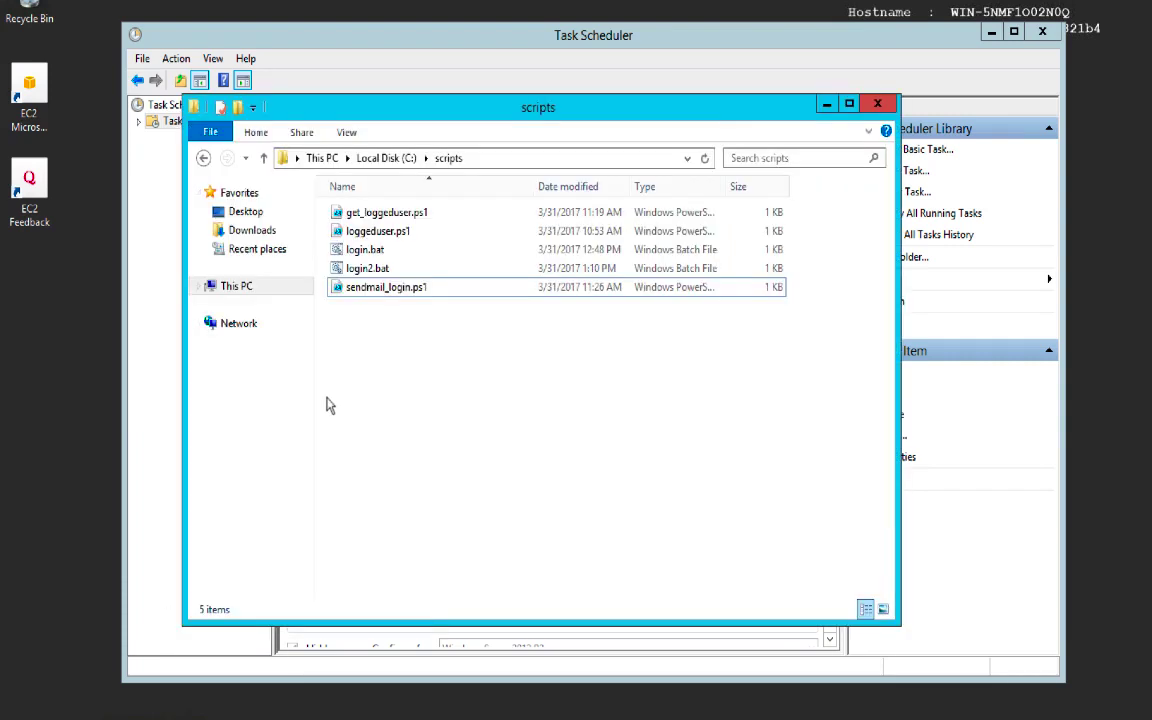
Step: Open login.bat from the C:\scripts folder in Notepad for editing
left_click(378, 252)
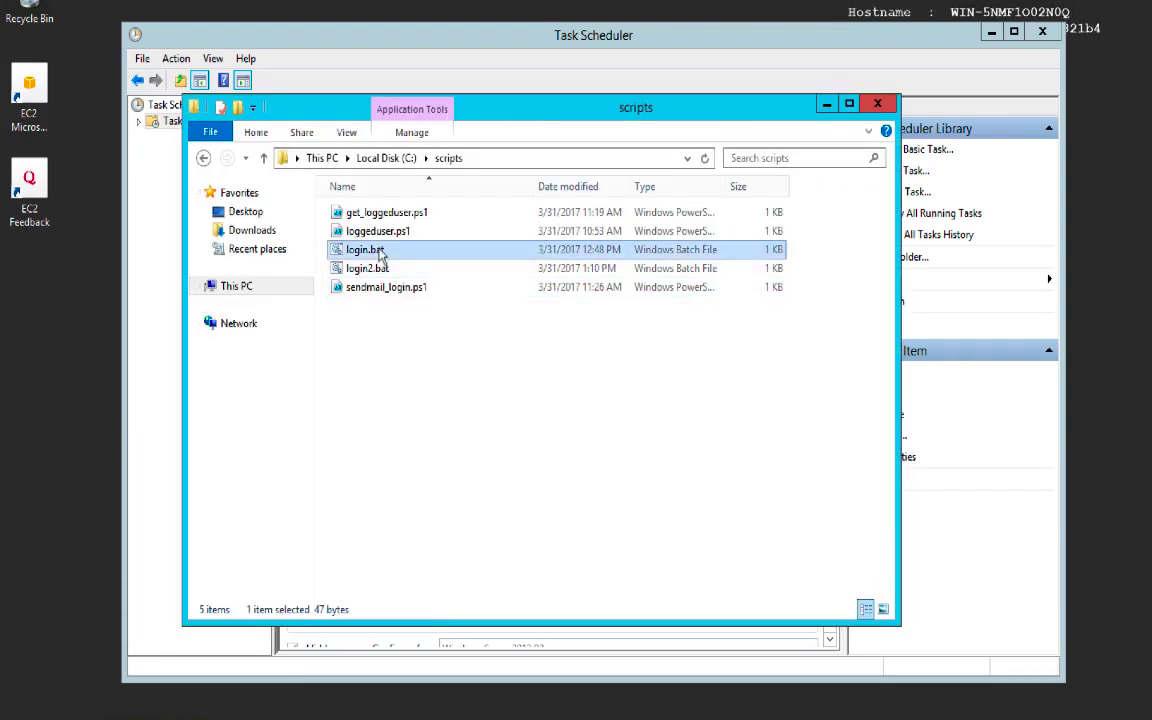
right_click(378, 254)
left_click(414, 278)
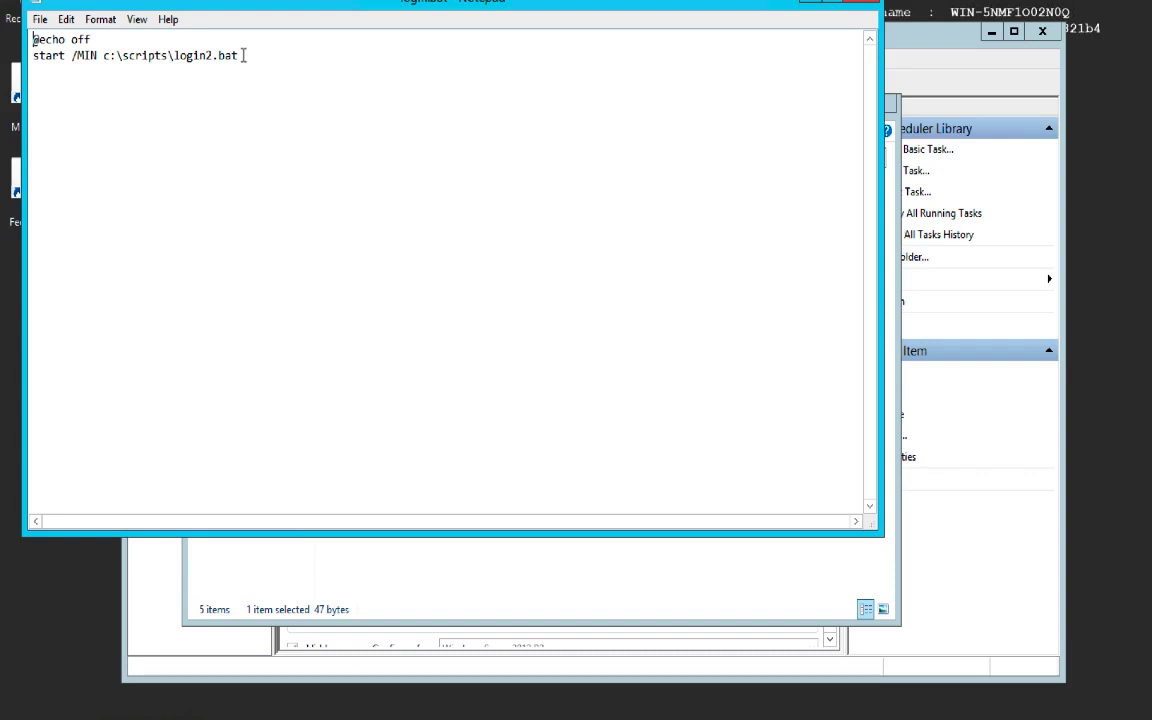
Step: Review the 'start /MIN c:\scripts\login2.bat' line, then close Notepad without changes
double_click(54, 55)
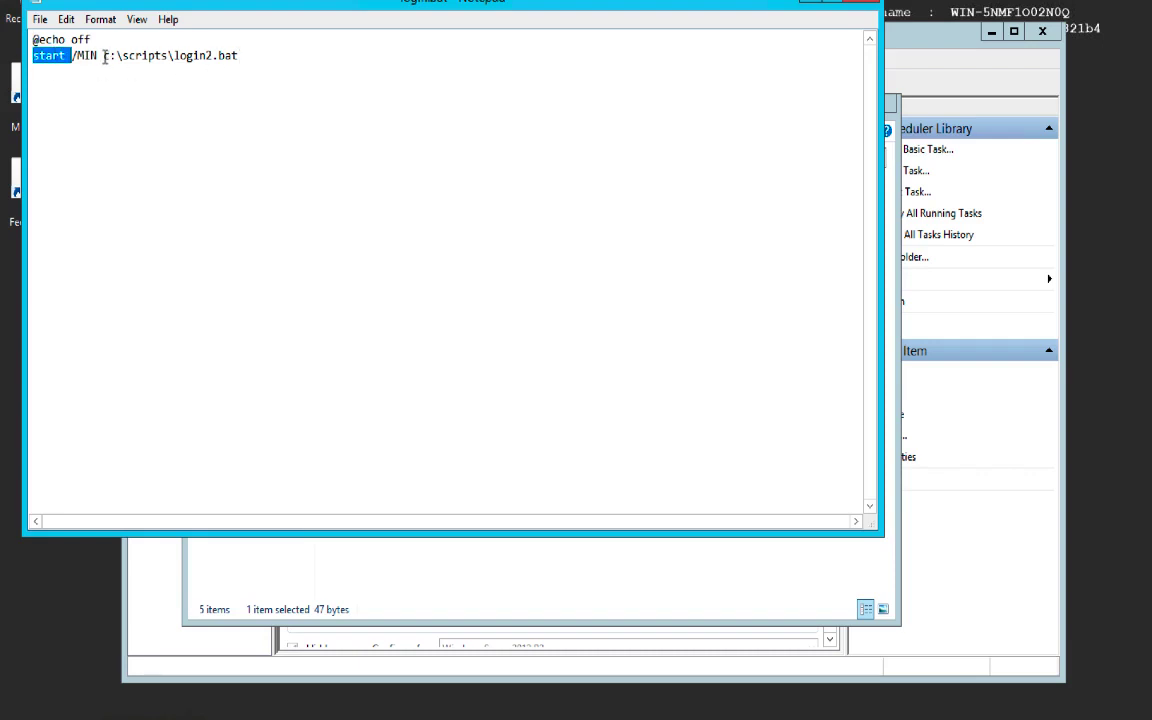
left_click_drag(101, 55, 71, 55)
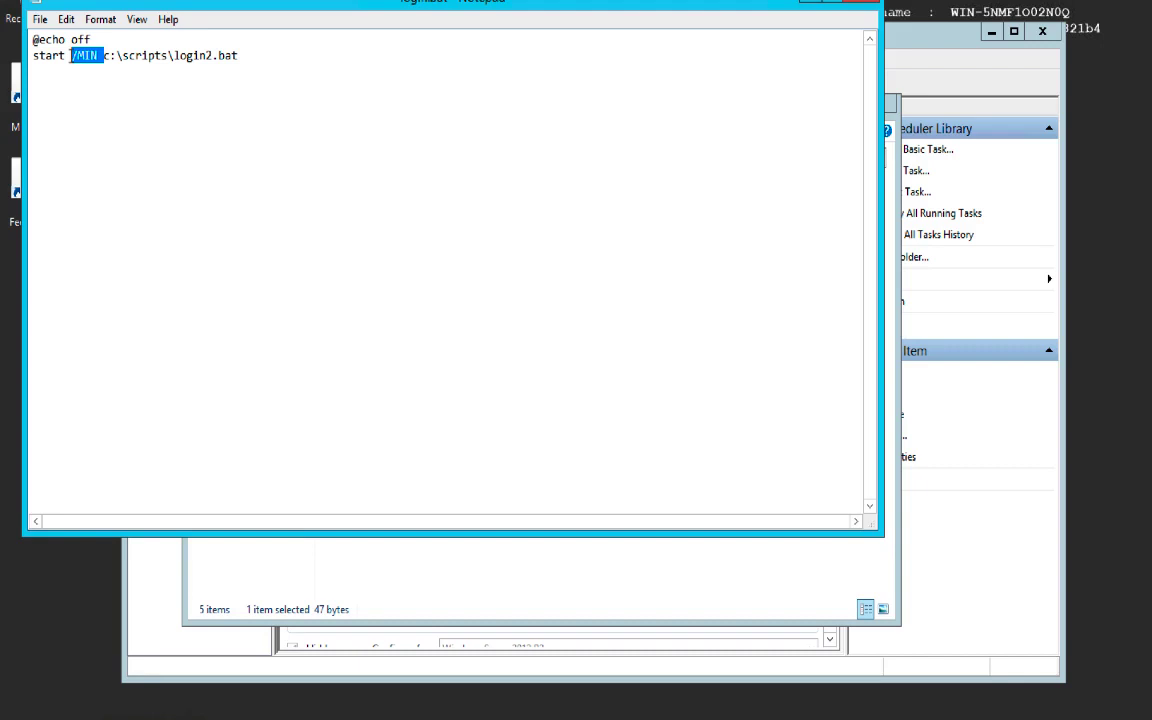
left_click(350, 69)
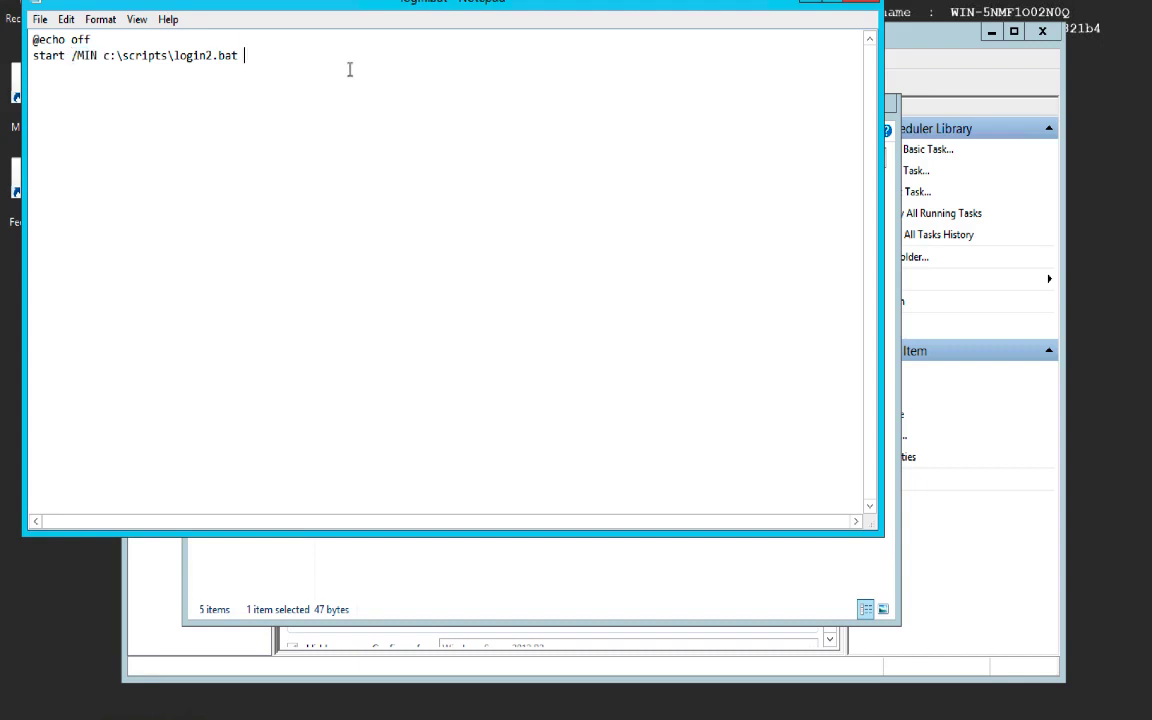
left_click(866, 3)
left_click(424, 272)
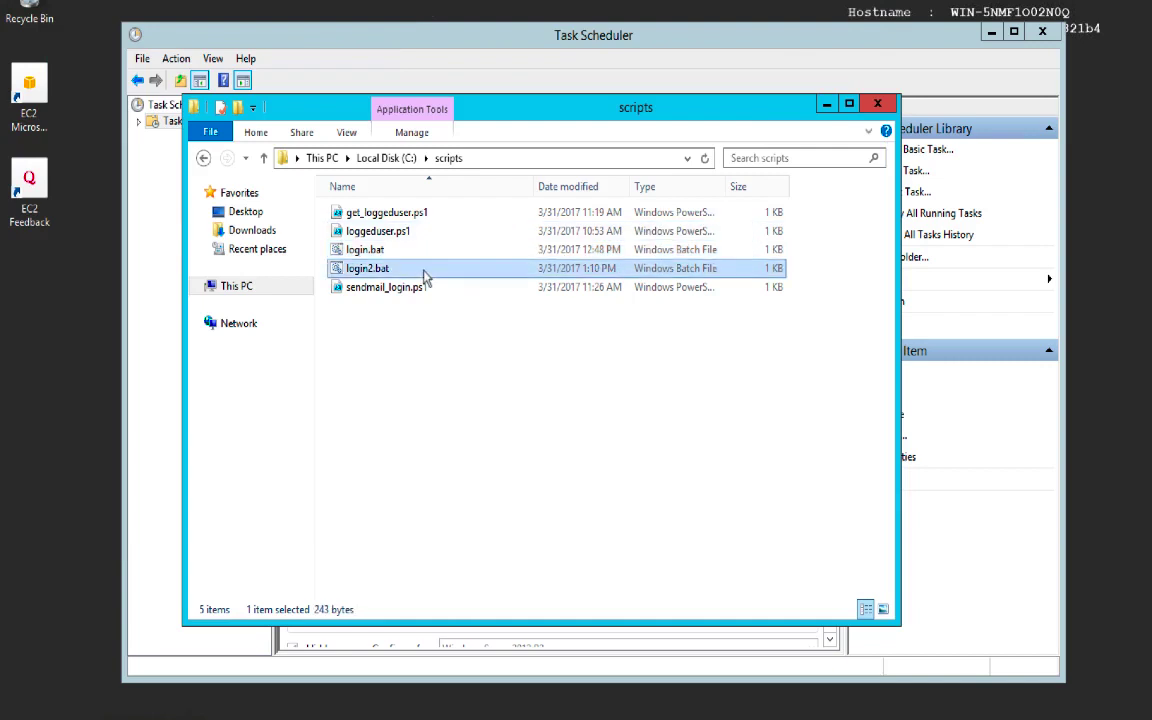
right_click(424, 270)
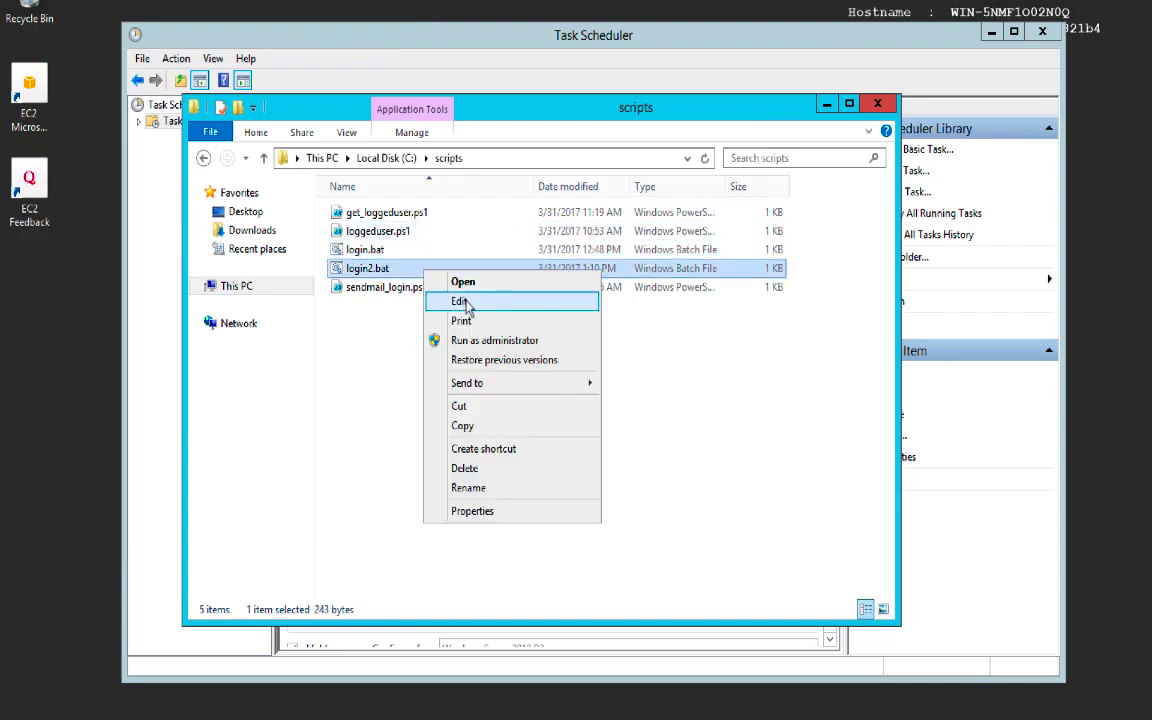
left_click(462, 302)
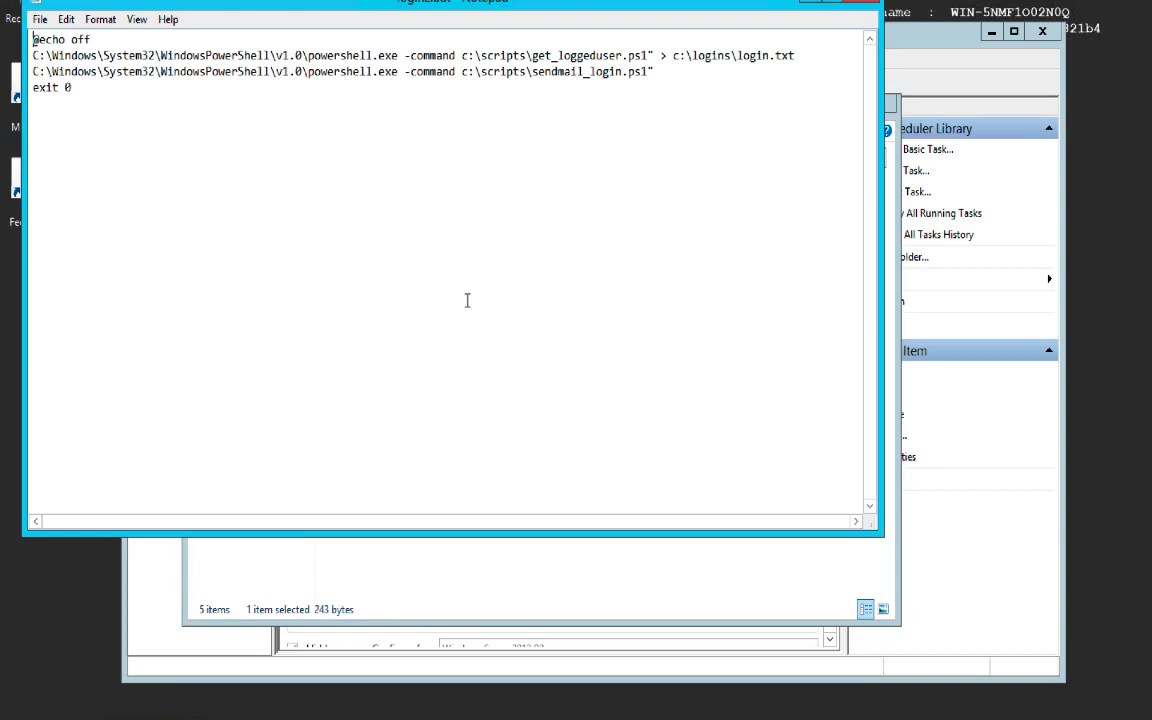
left_click(347, 55)
left_click_drag(526, 55, 659, 55)
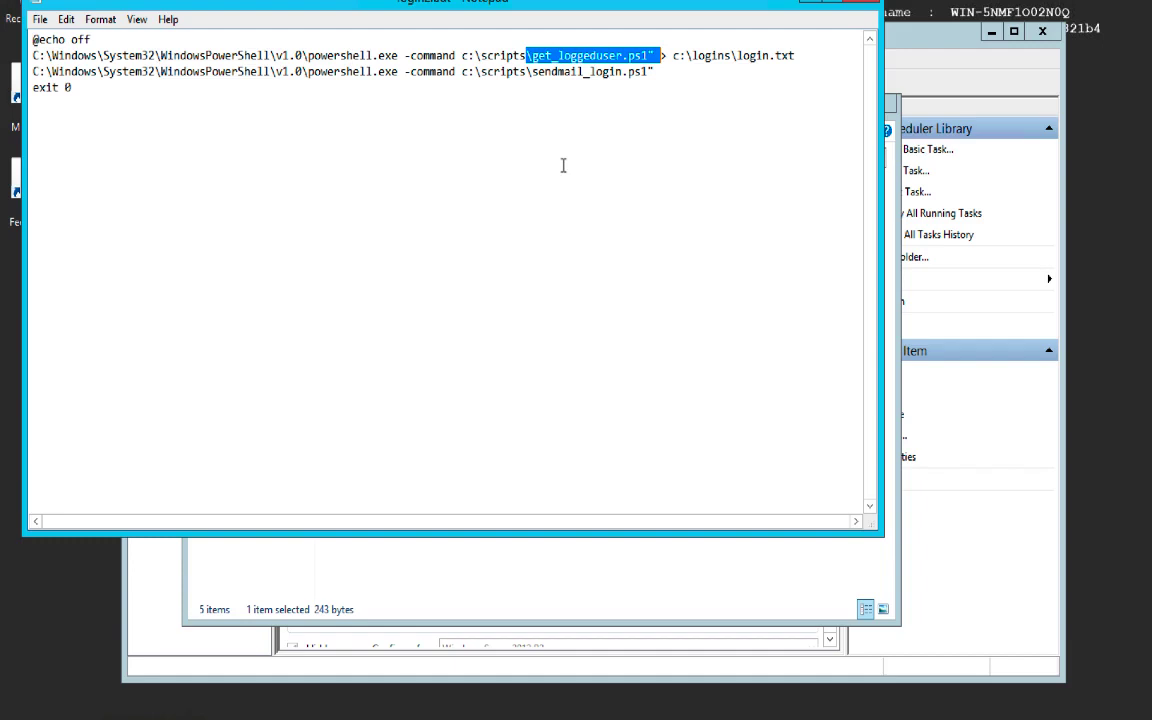
left_click(562, 72)
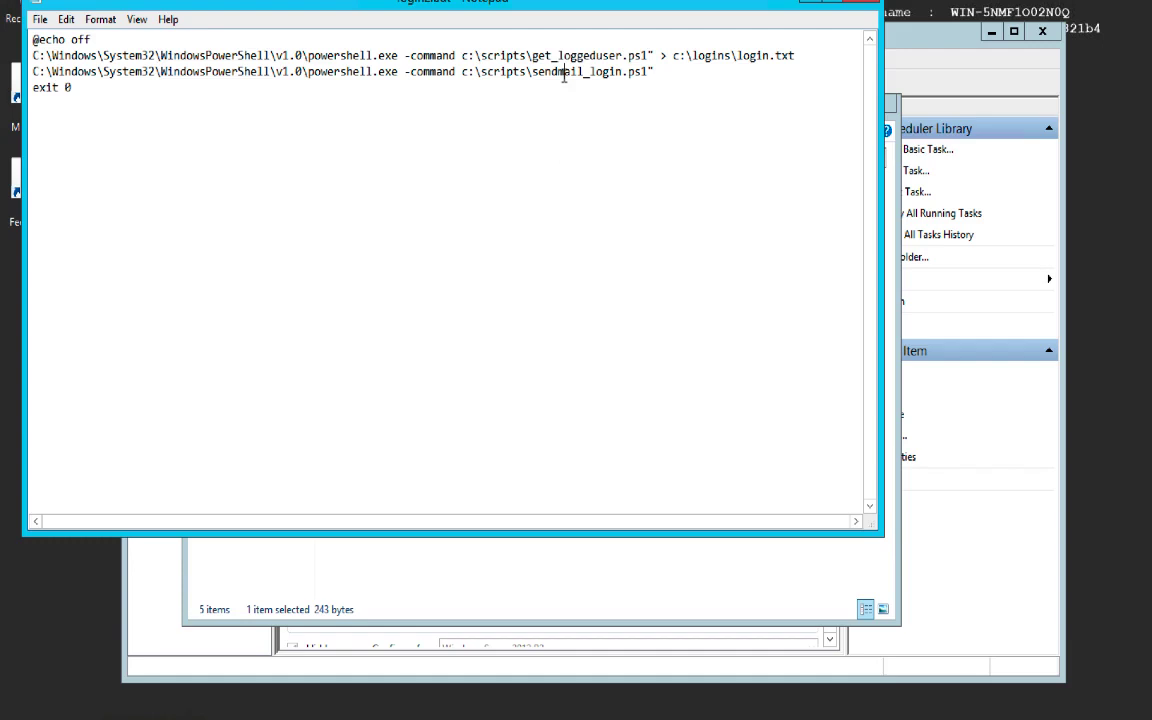
left_click(553, 122)
left_click(858, 3)
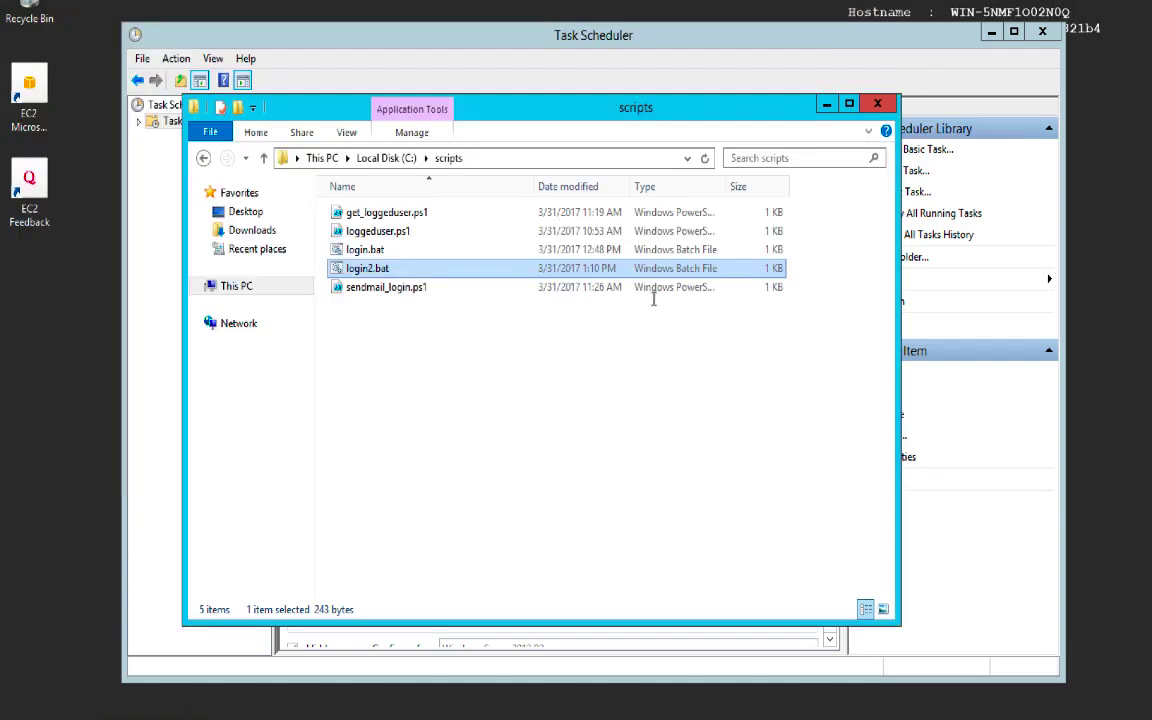
Step: In Task Scheduler, confirm rdp-event-25's On an event trigger uses Event ID 25, cancelling unchanged
left_click(175, 525)
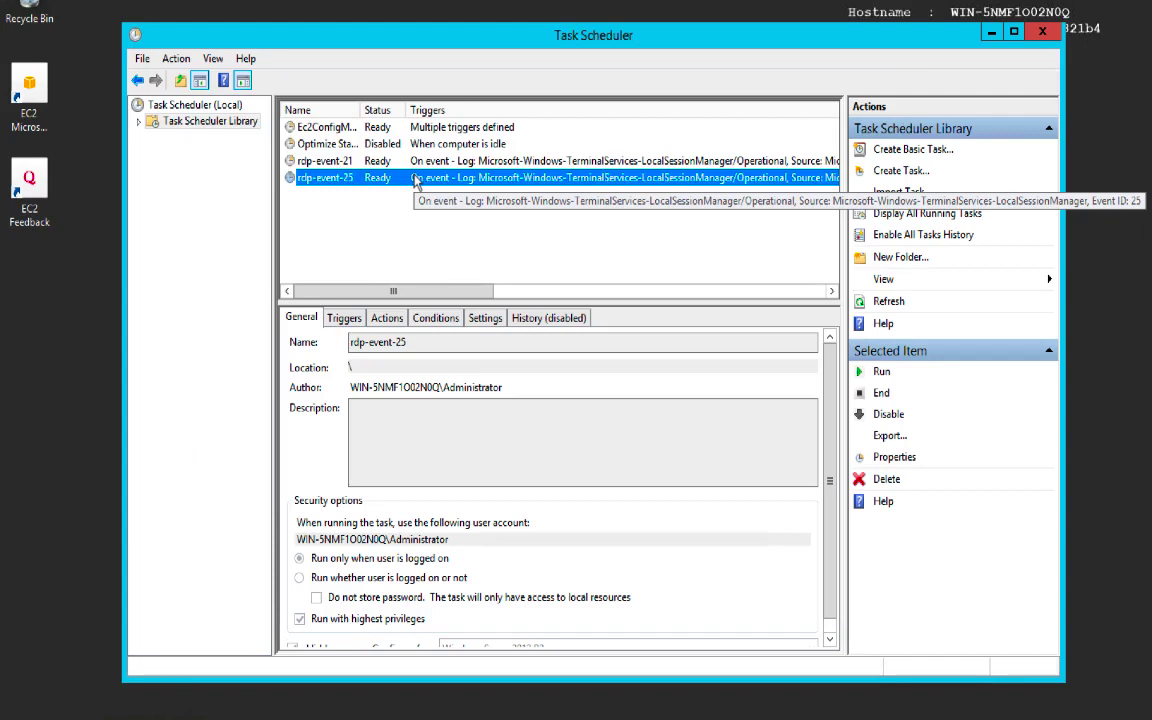
double_click(352, 190)
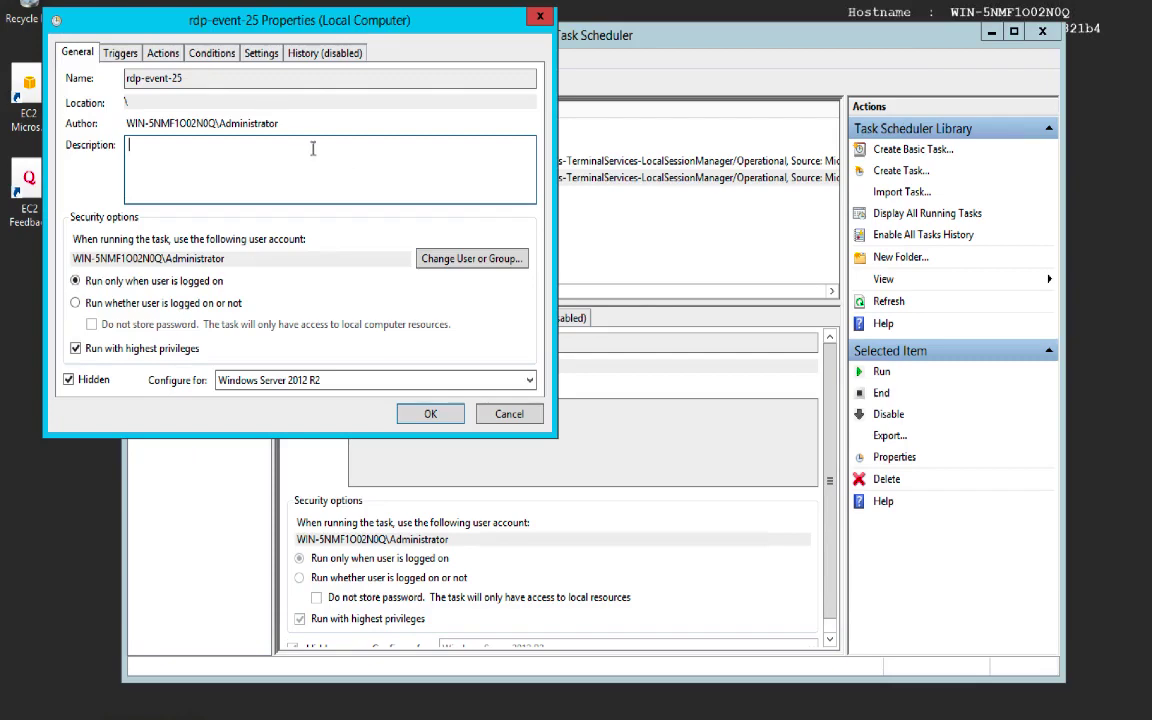
left_click(120, 53)
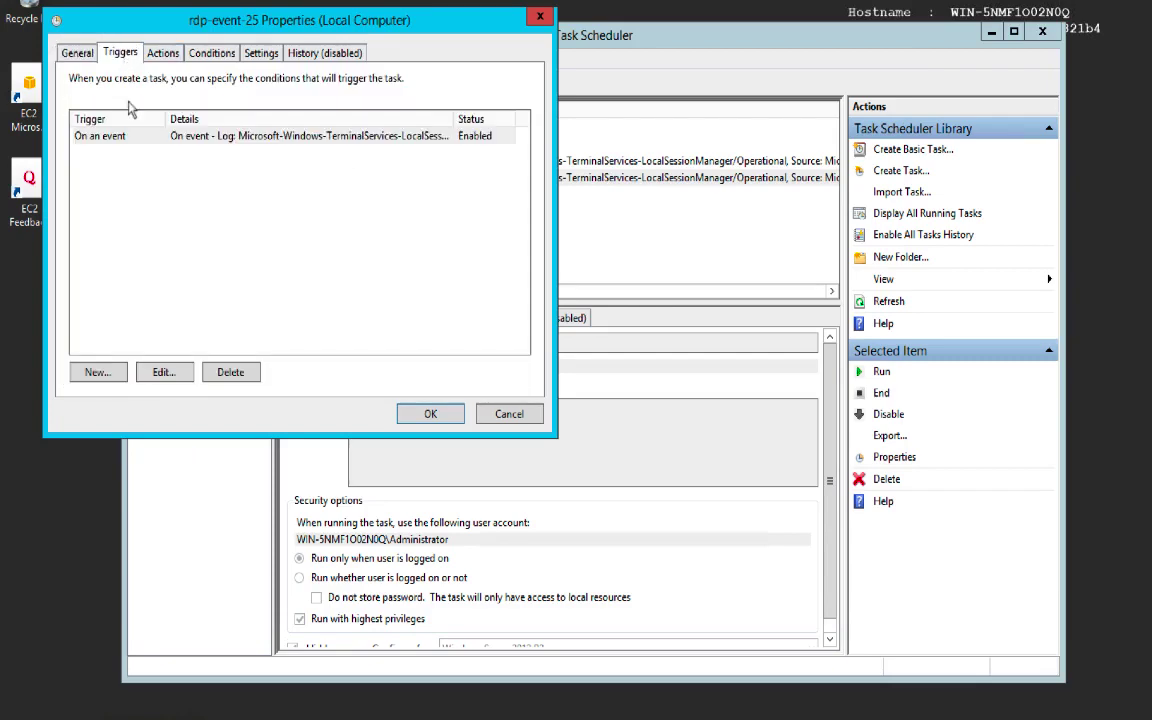
left_click(183, 133)
left_click(163, 372)
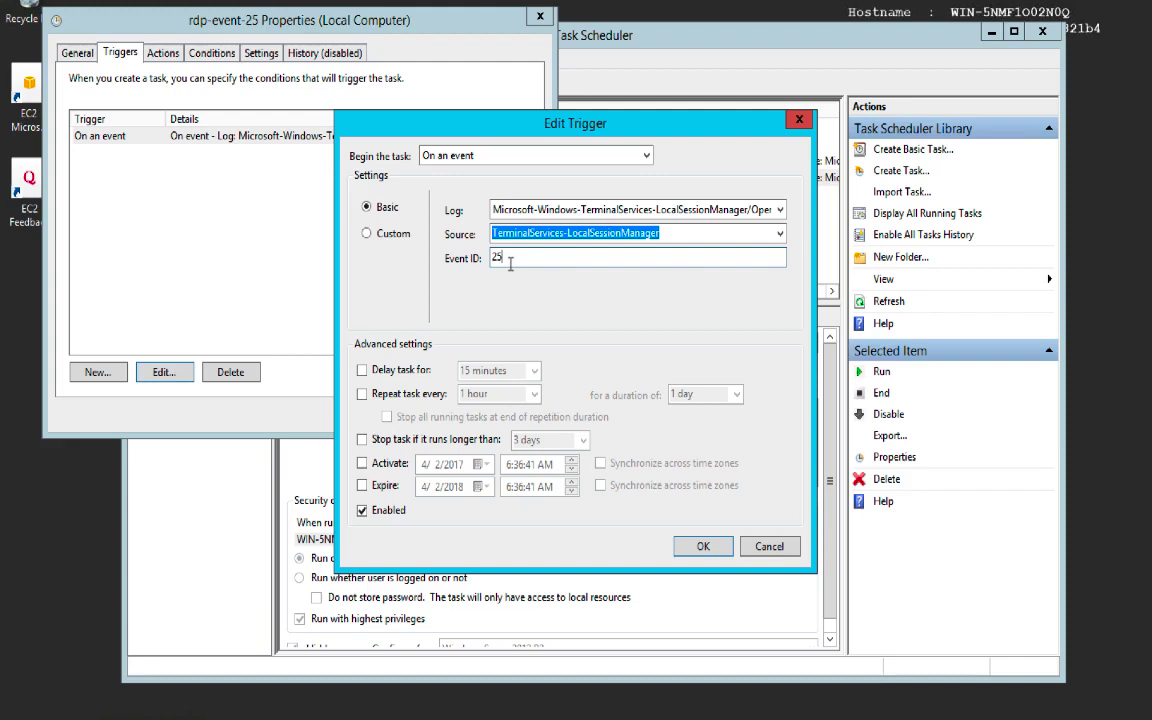
left_click(765, 547)
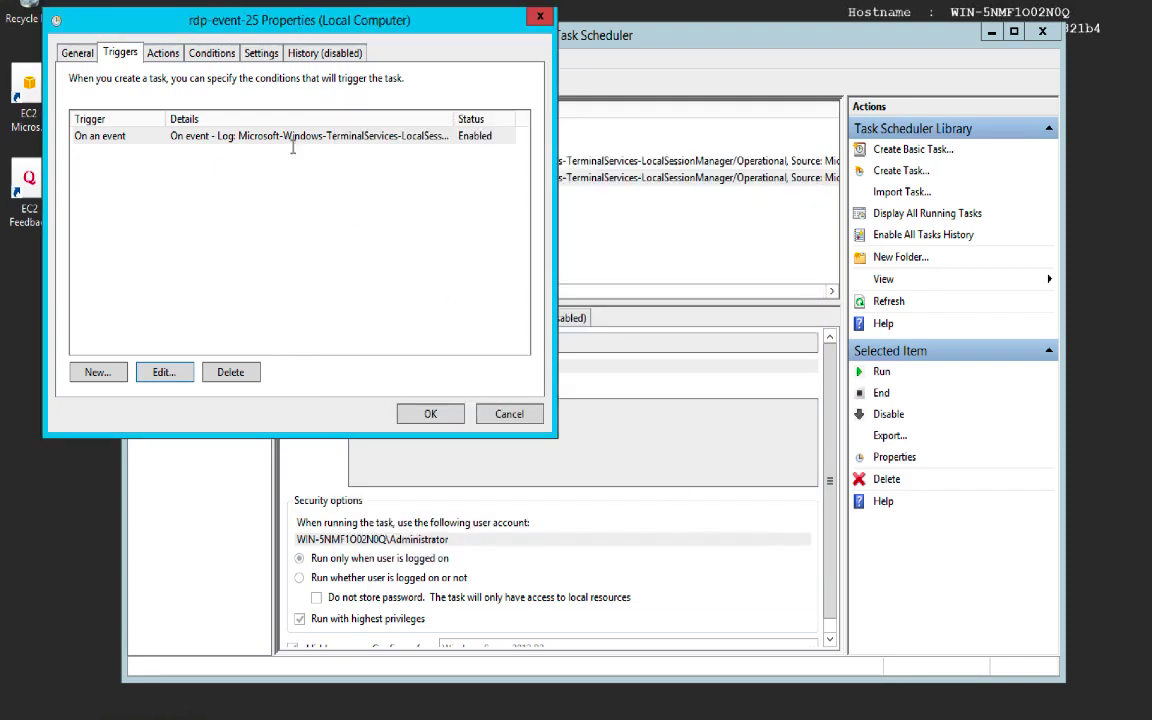
Step: Confirm rdp-event-25's action starts C:\scripts\login.bat, then close the scripts folder window
left_click(158, 58)
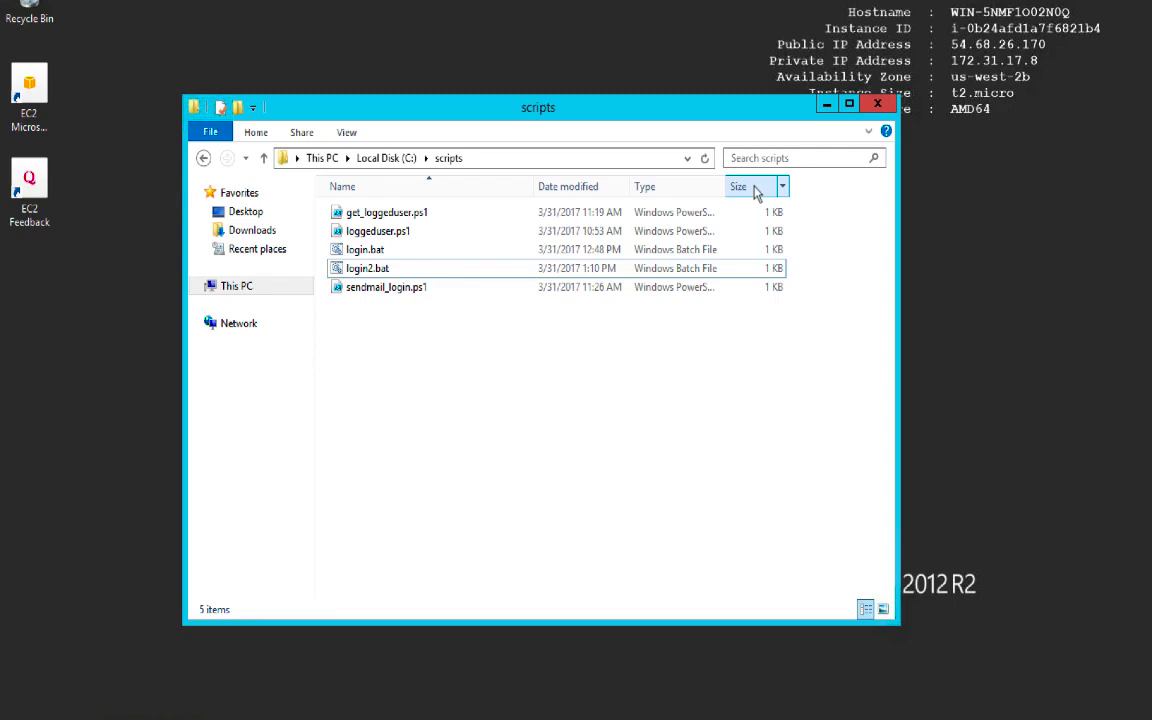
left_click(877, 106)
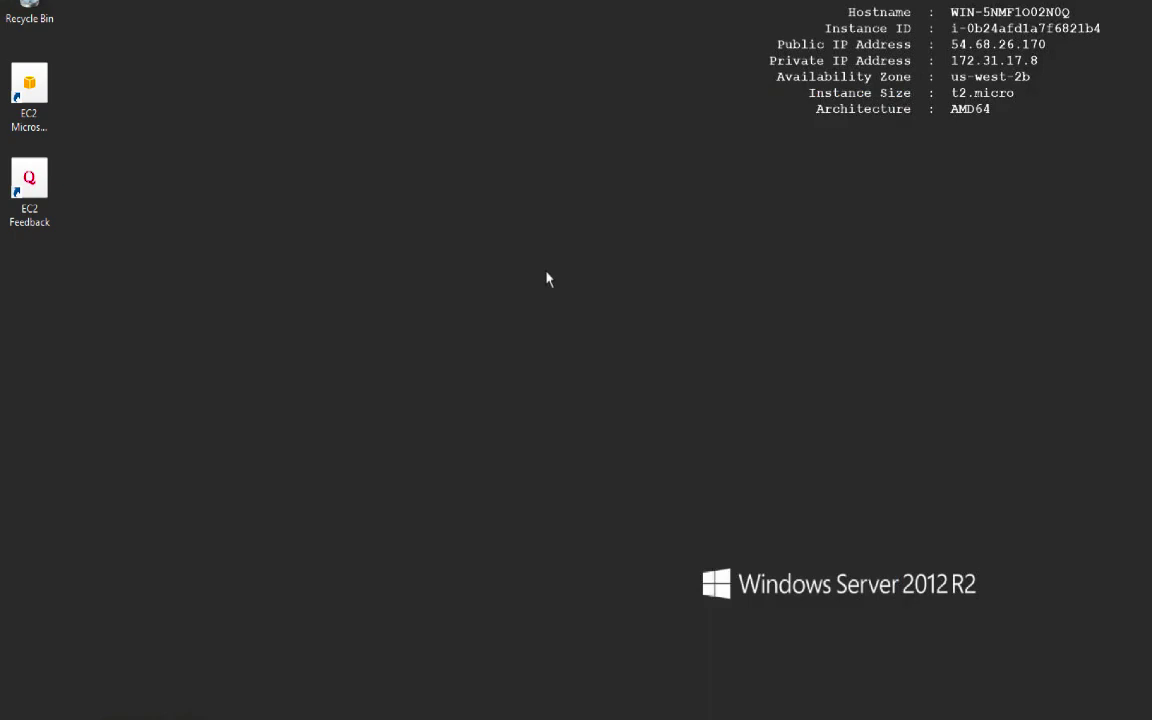